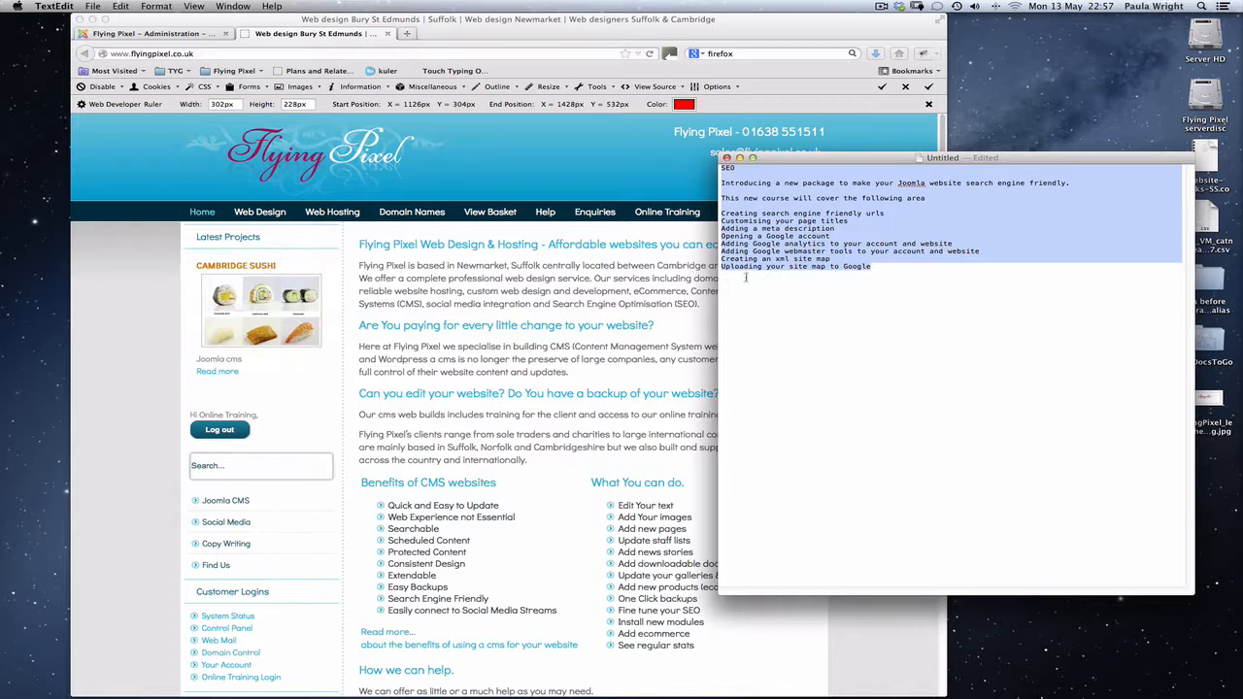
Switch to the Joomla administration page in Firefox and start a new article from the Article Manager.
left_click(574, 174)
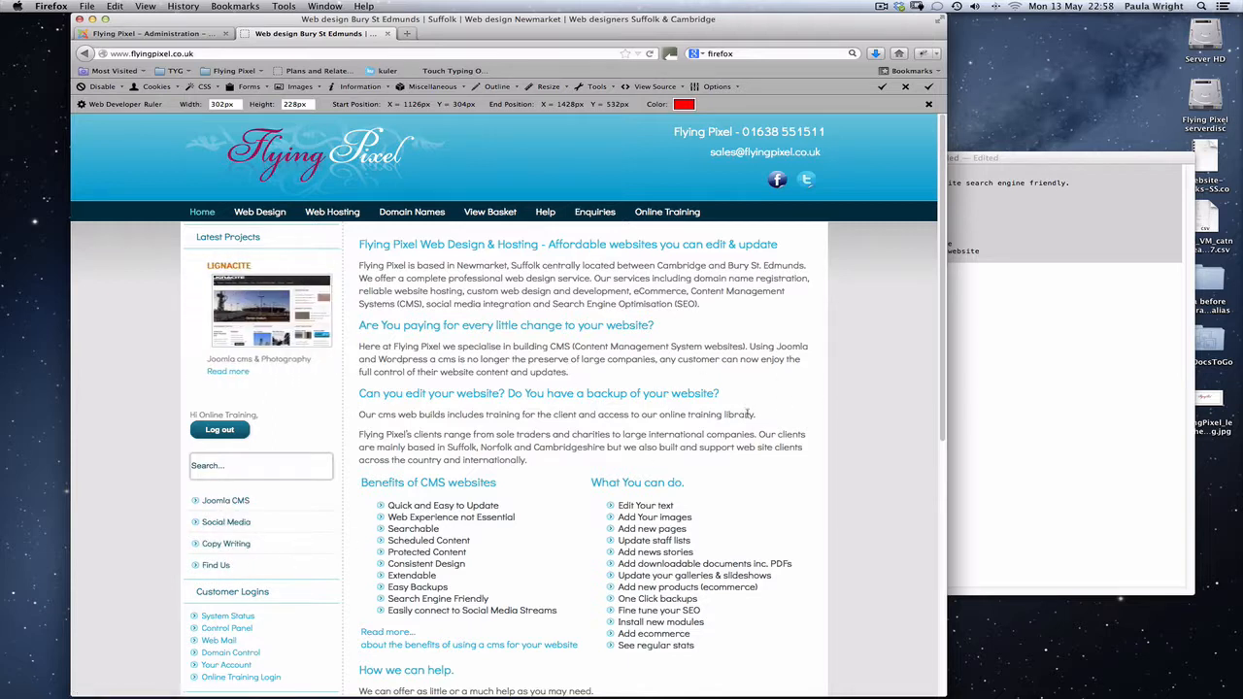
left_click(158, 33)
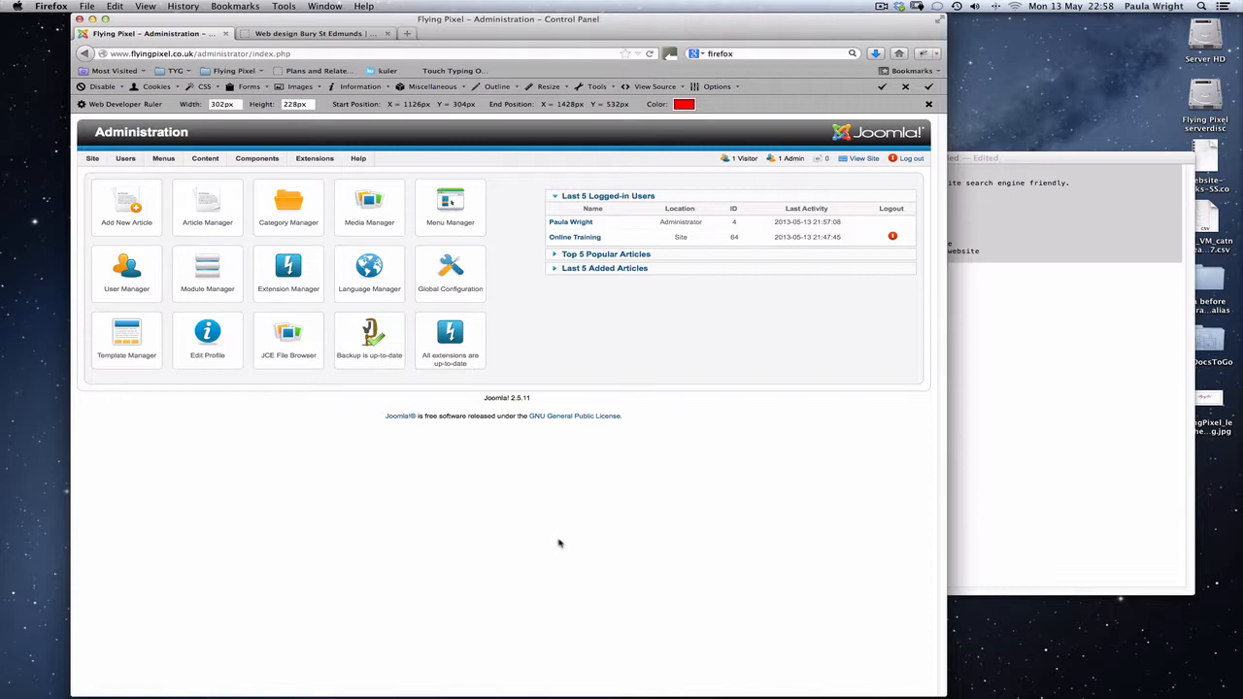
left_click(207, 208)
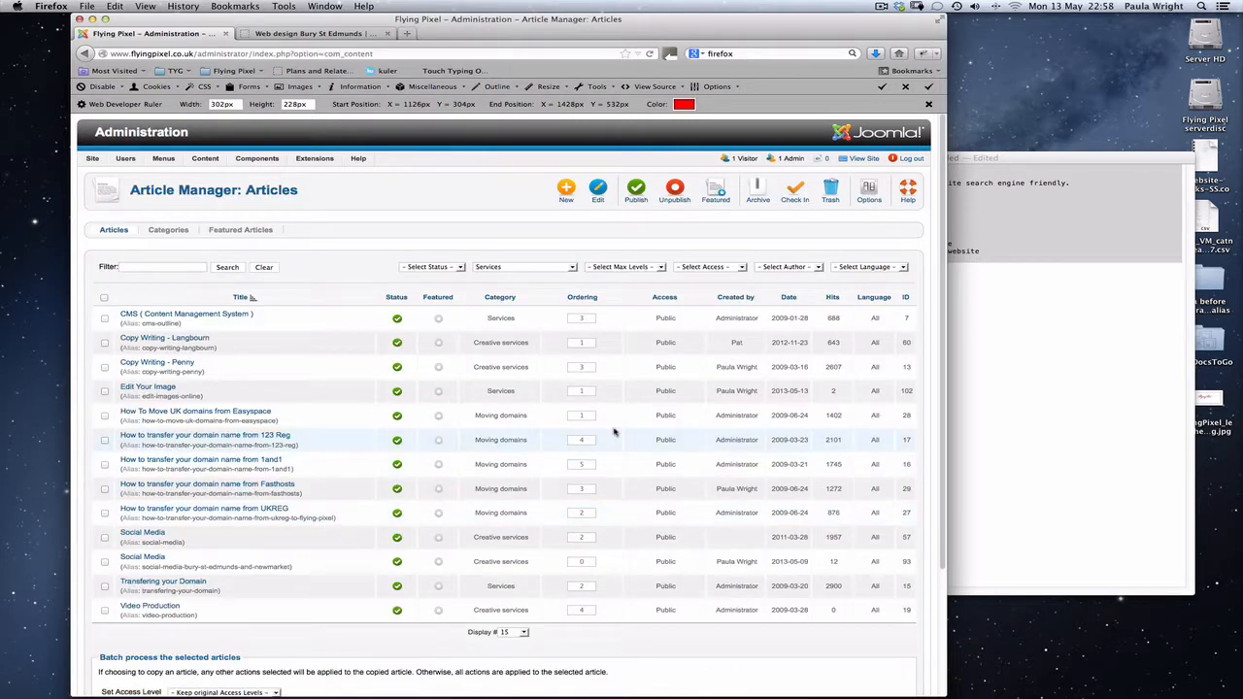
left_click(568, 190)
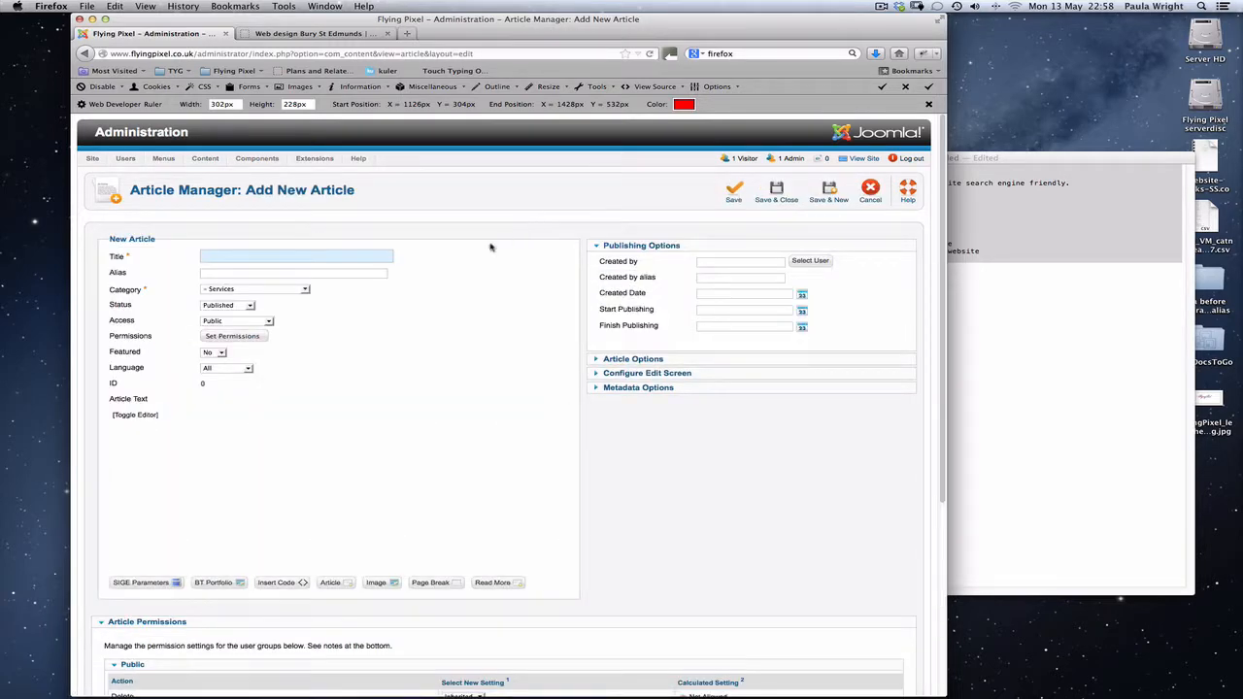
Set the new article's category to the top-level Services and title it "SEO for Joomla".
left_click(283, 289)
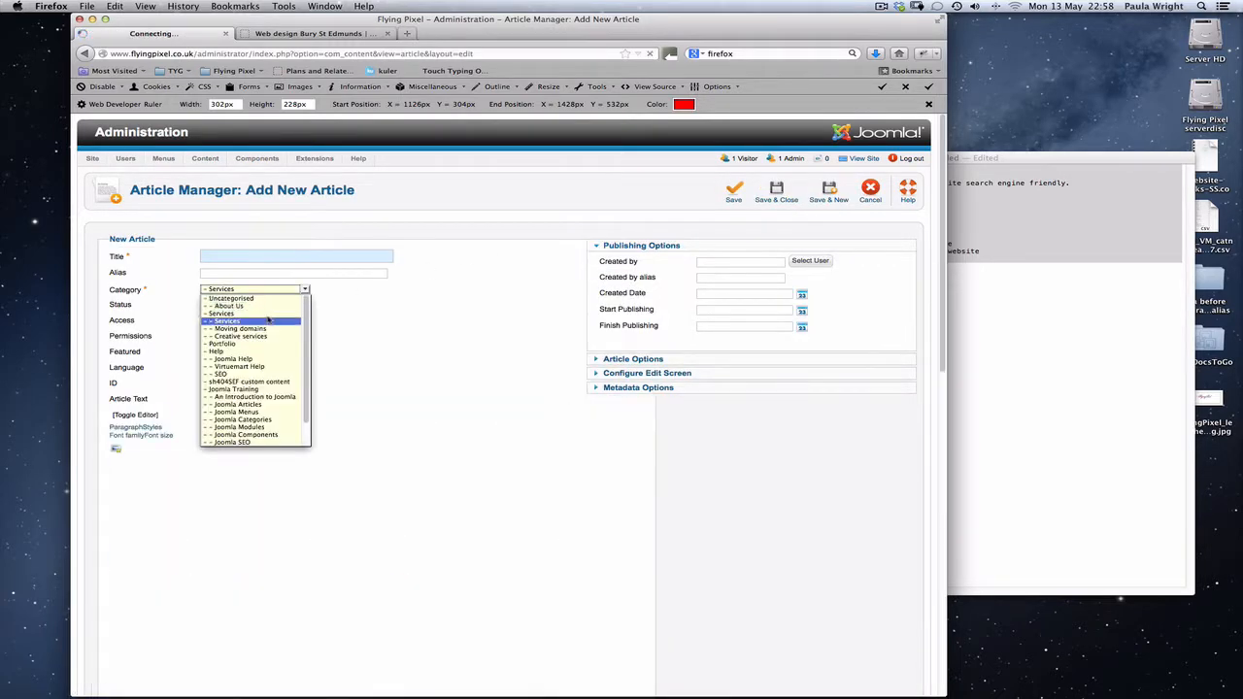
left_click(265, 315)
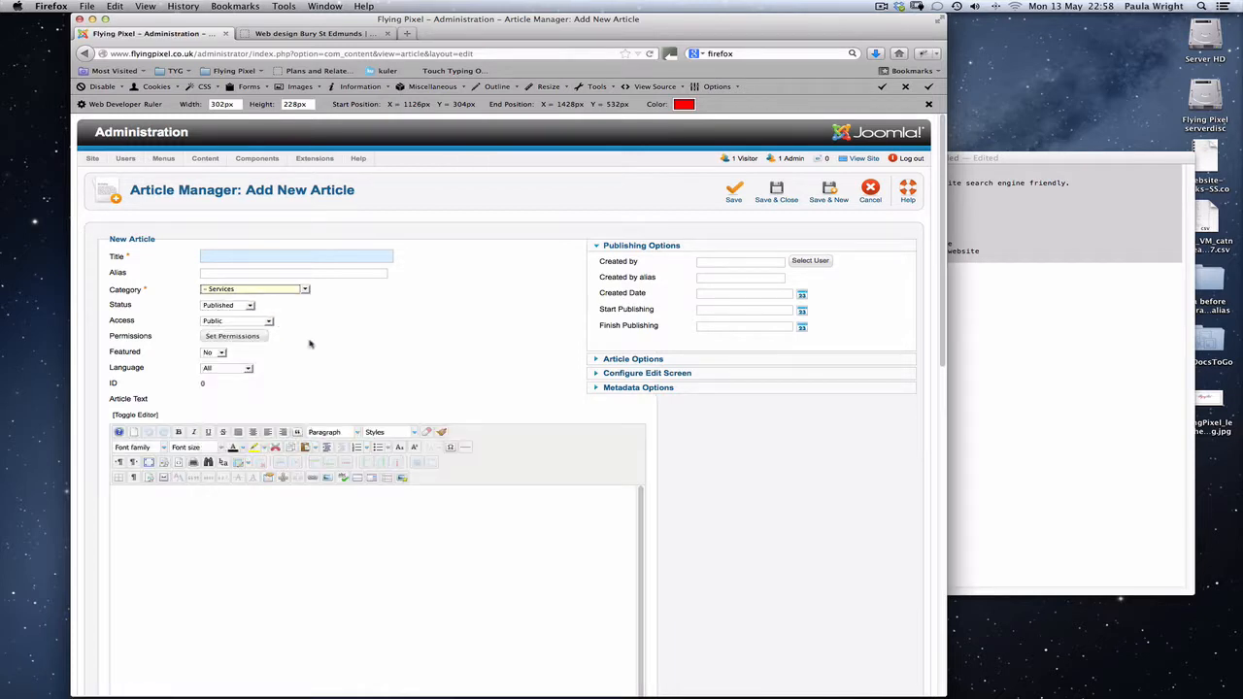
left_click(343, 258)
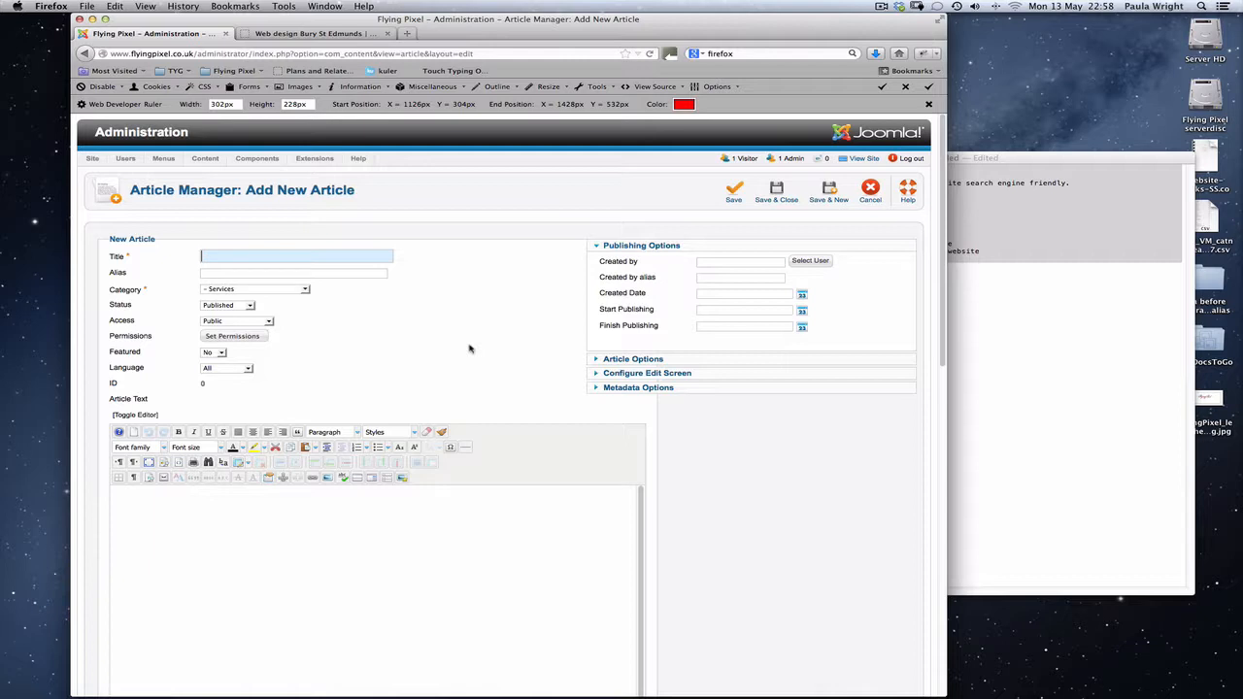
type("SEO")
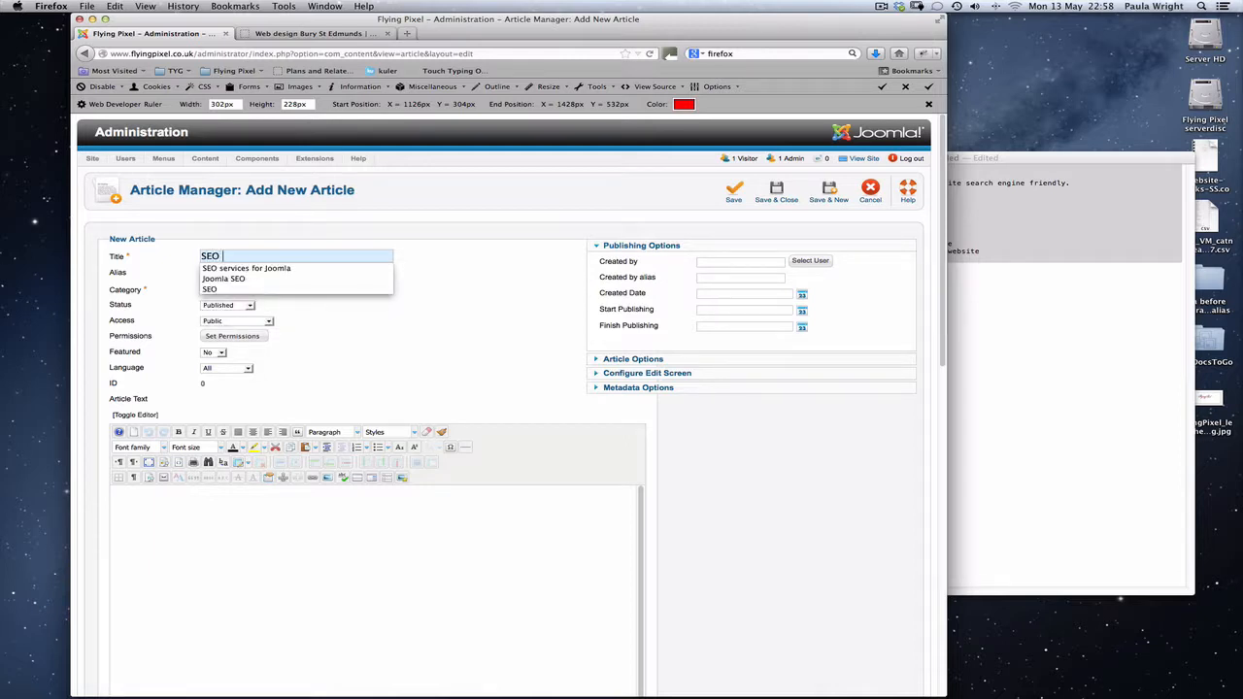
type(" for Joomla")
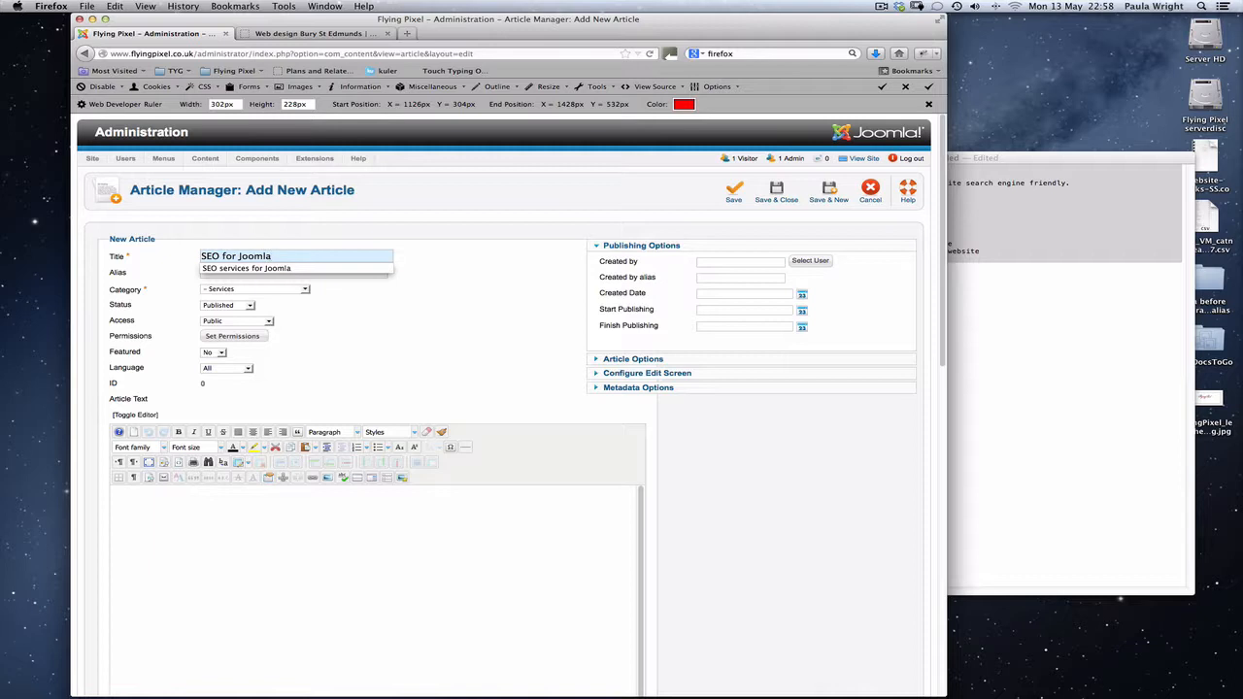
key("Escape")
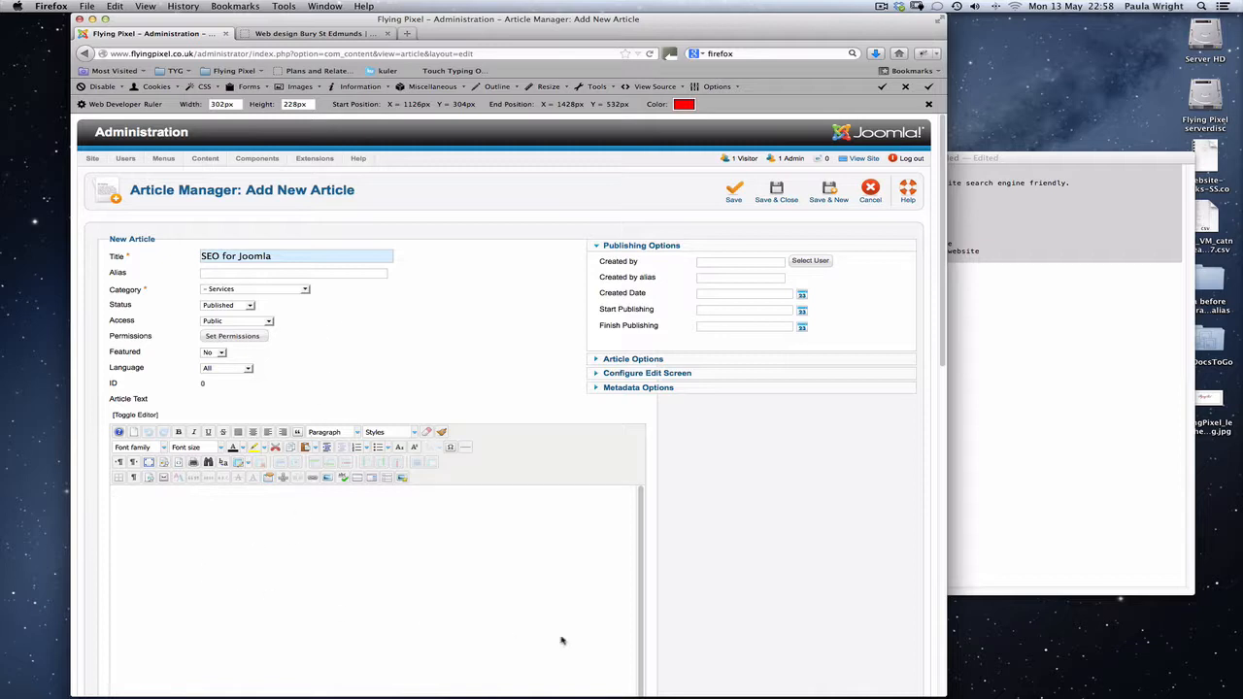
Switch to TextEdit, convert the untitled SEO notes to rich text, and return them to plain text.
left_click(1041, 361)
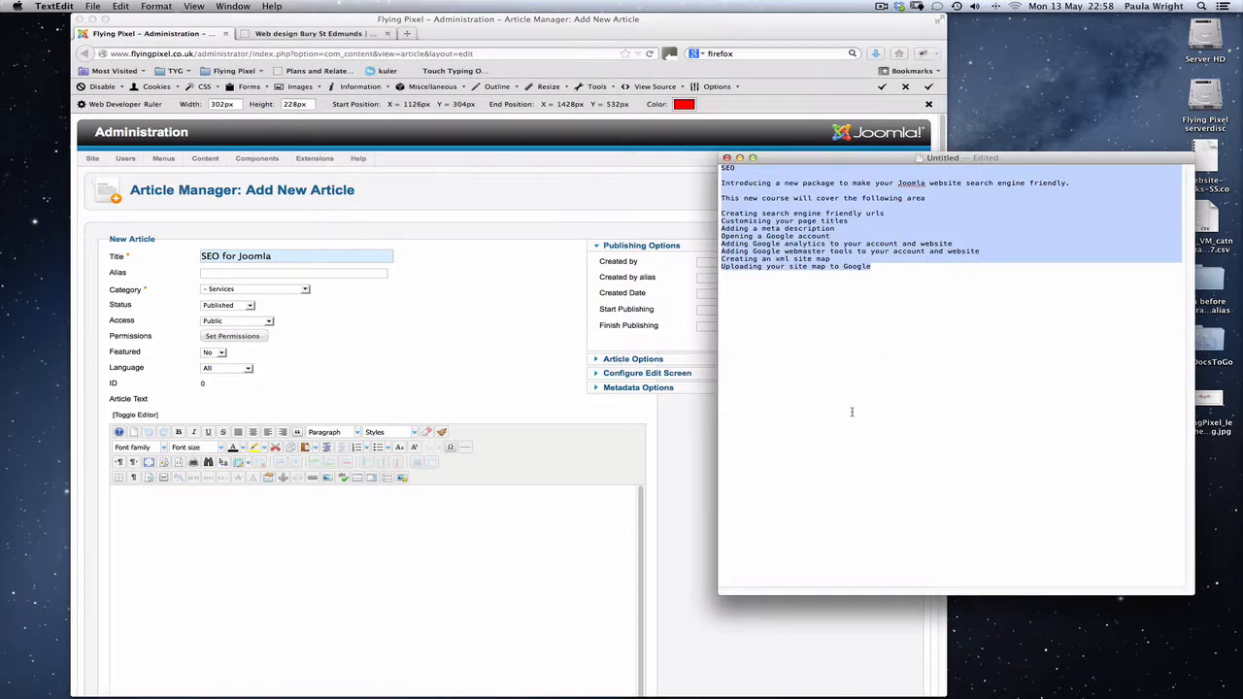
left_click(888, 388)
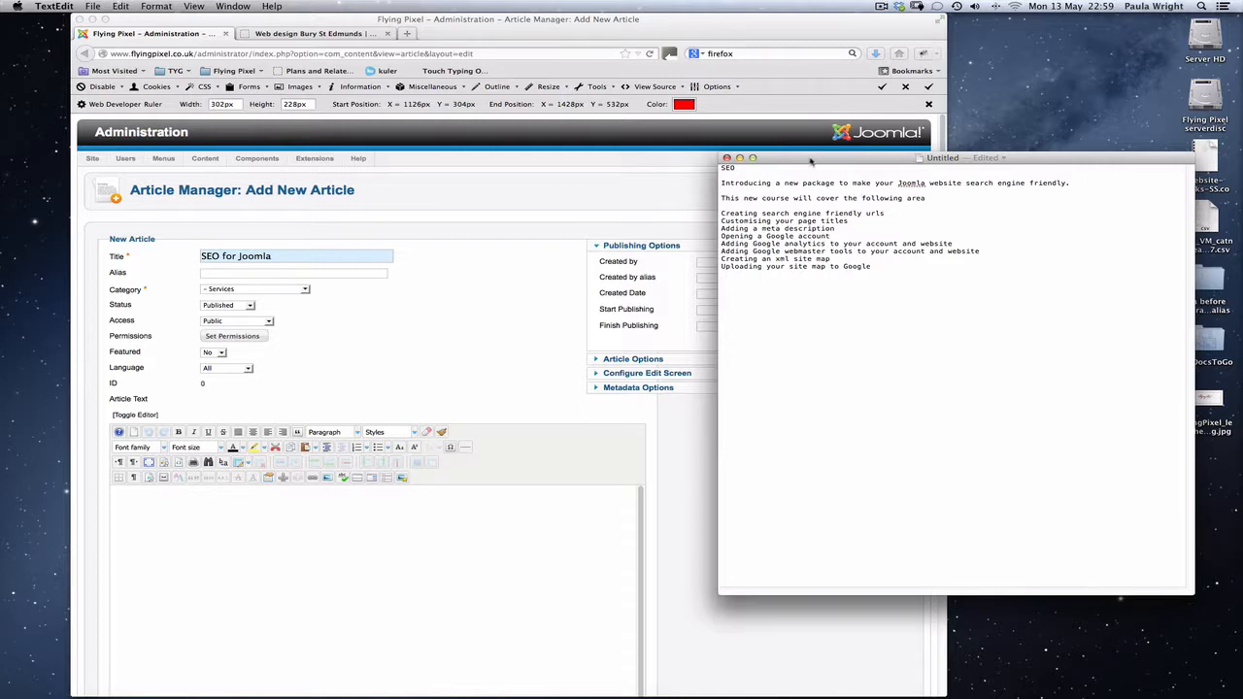
left_click_drag(811, 162, 731, 159)
left_click(156, 7)
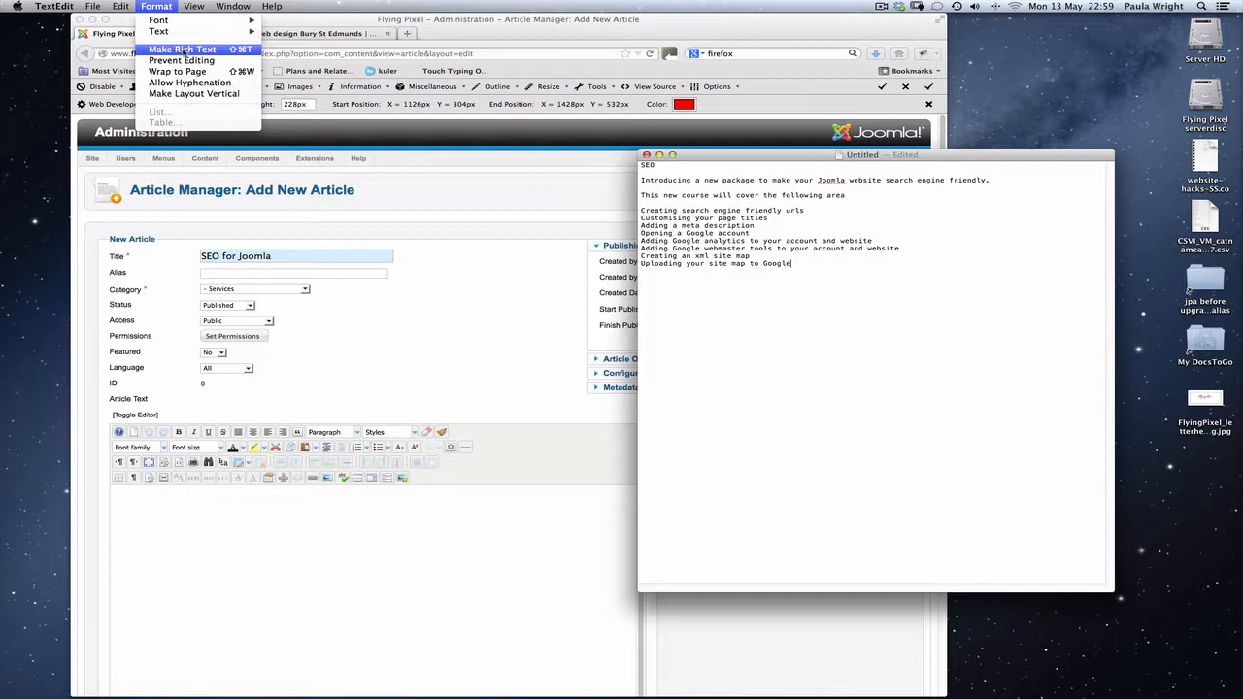
left_click(182, 49)
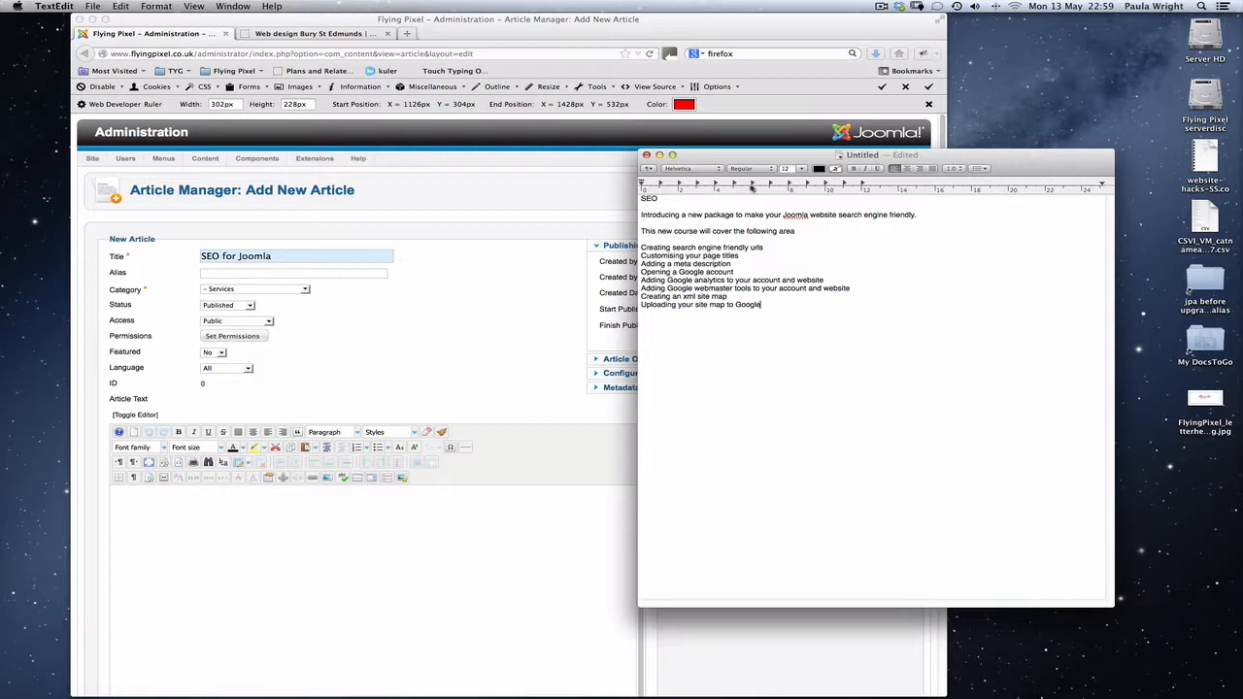
left_click_drag(715, 155, 617, 151)
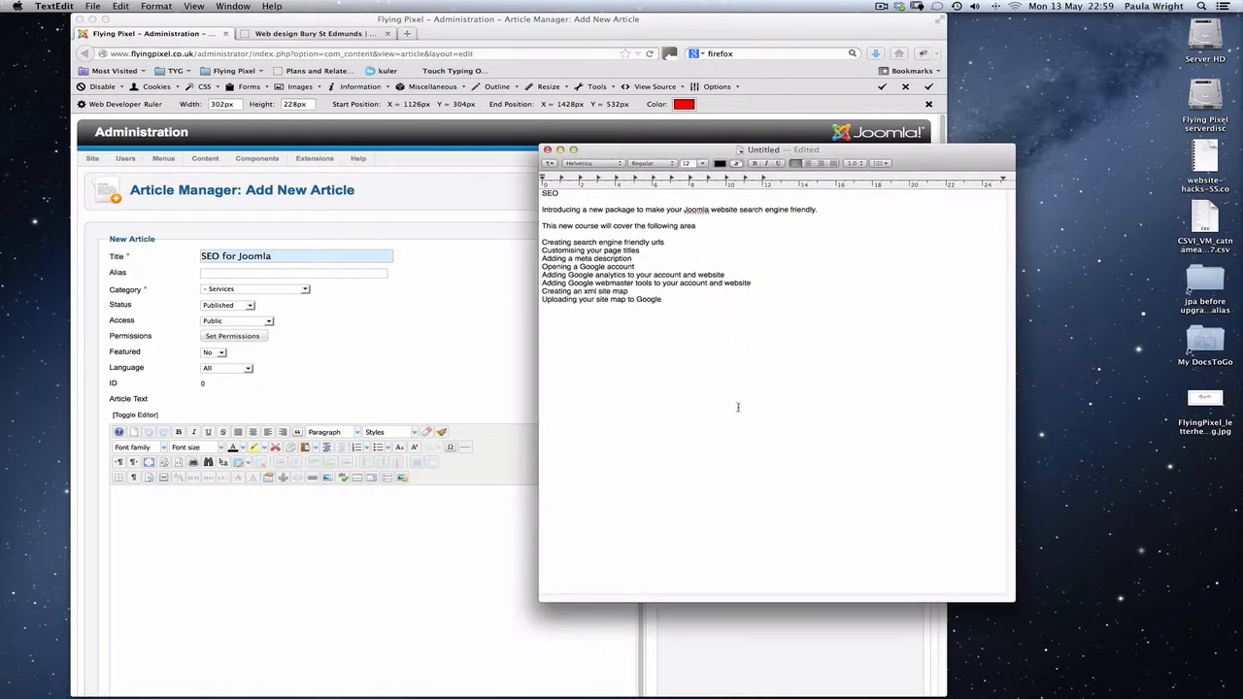
left_click(158, 7)
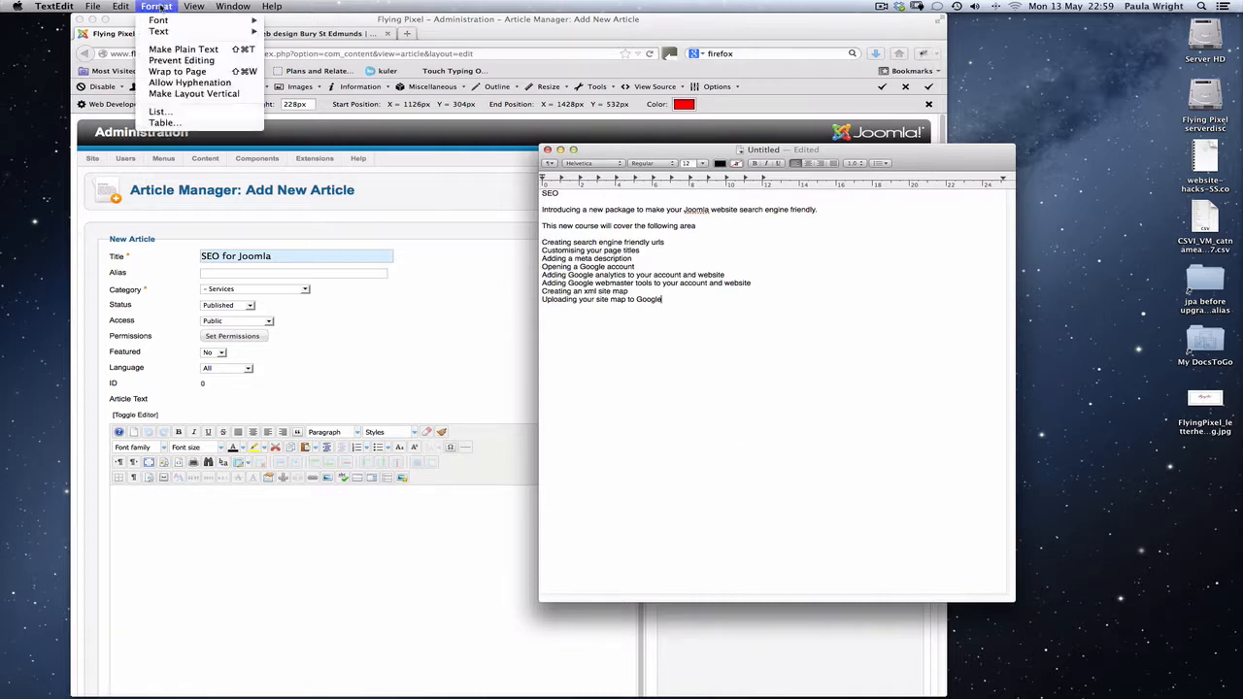
left_click(179, 50)
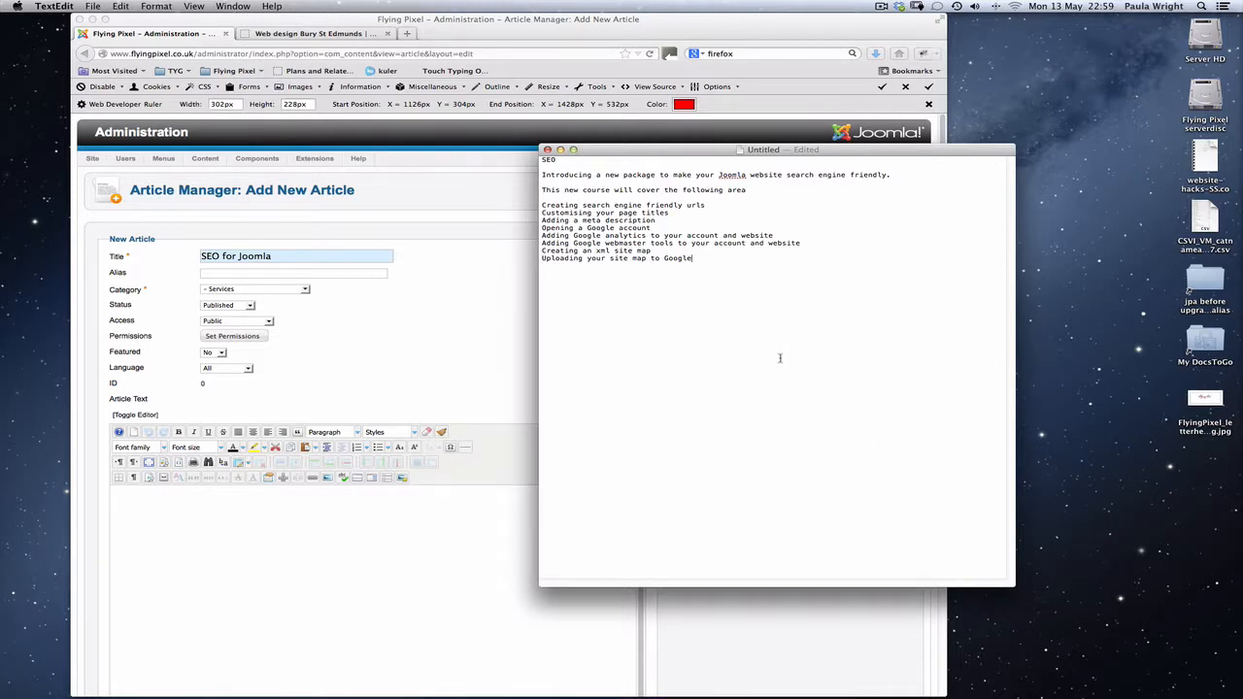
Copy all of the SEO notes from TextEdit into the body of the new Joomla article in Firefox.
left_click_drag(700, 262, 541, 158)
key("super+c")
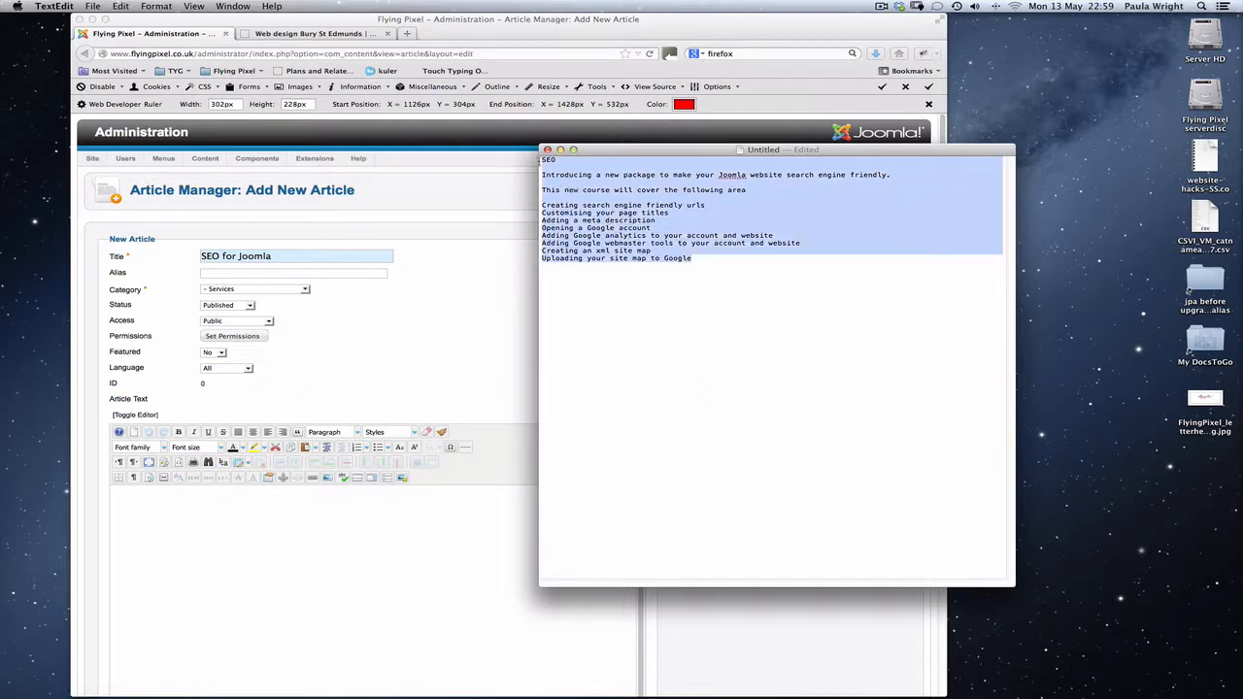
left_click(351, 583)
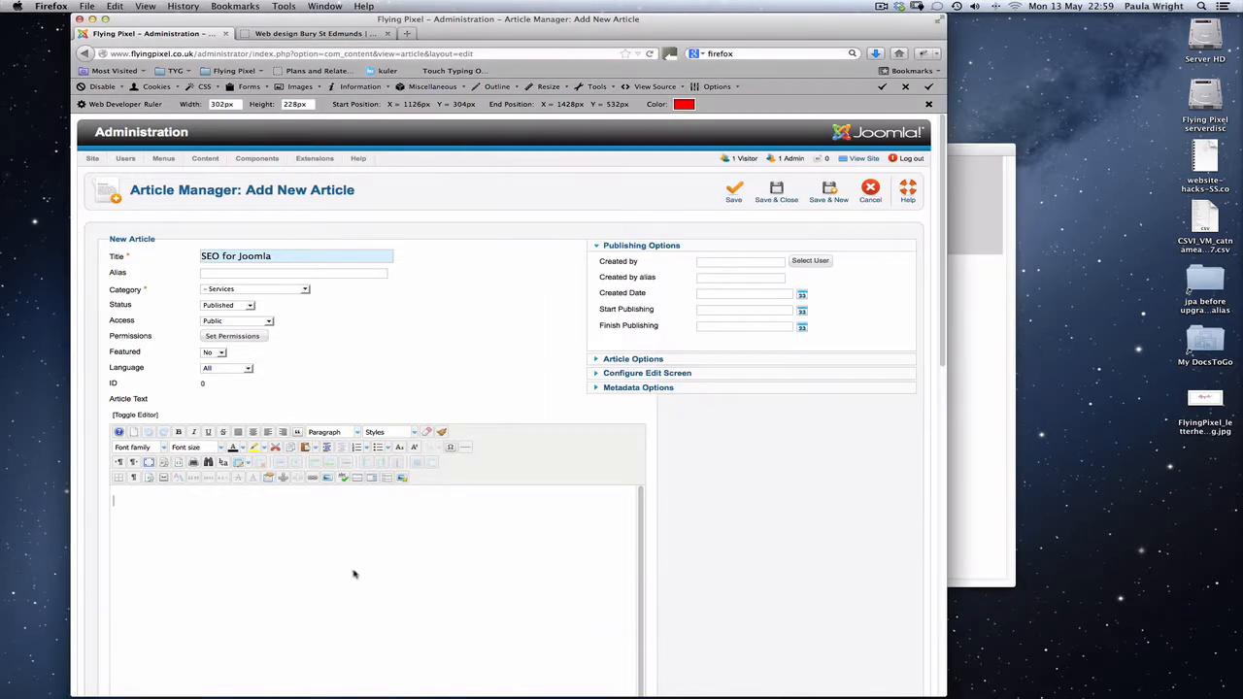
key("super+v")
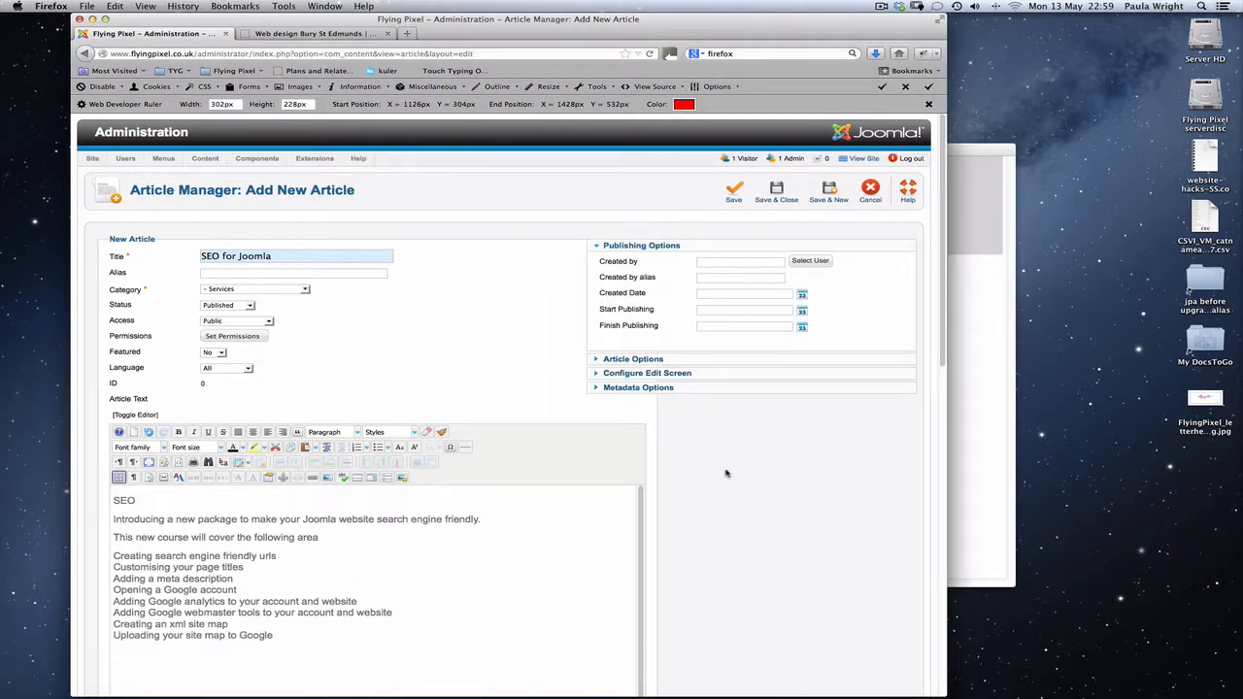
Format the "SEO" line at the start of the article text as Heading 1.
scroll(940, 311, "down", 3)
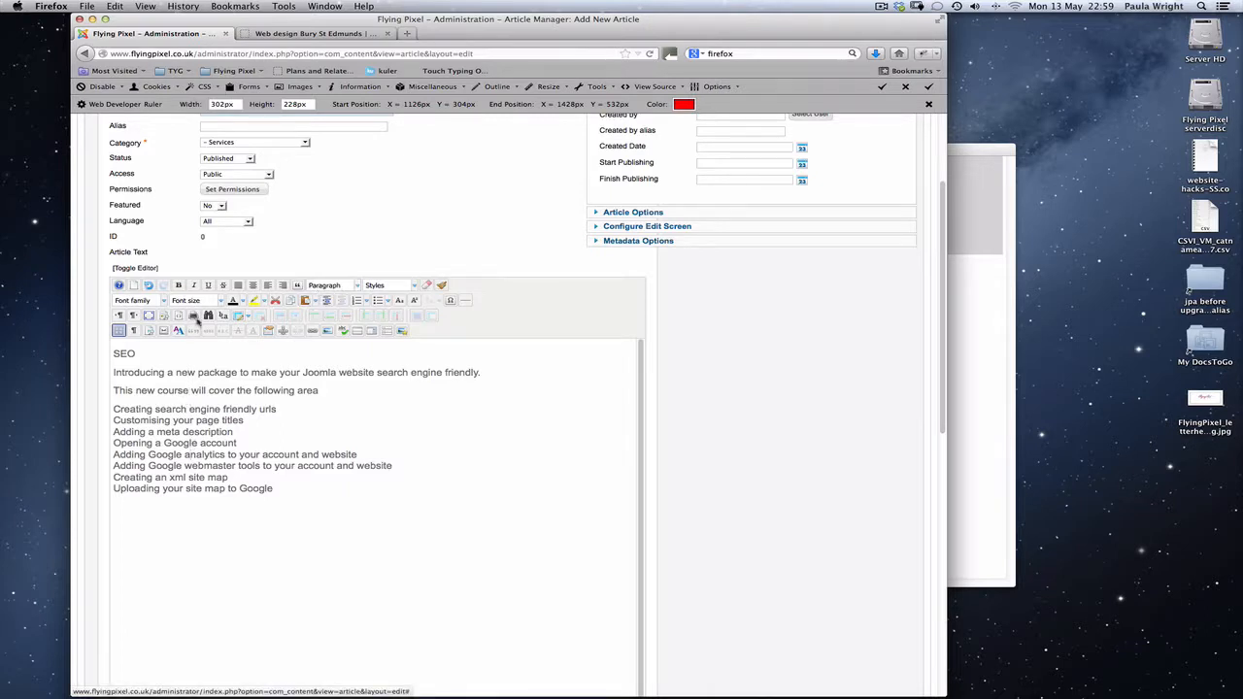
left_click(120, 355)
left_click(357, 285)
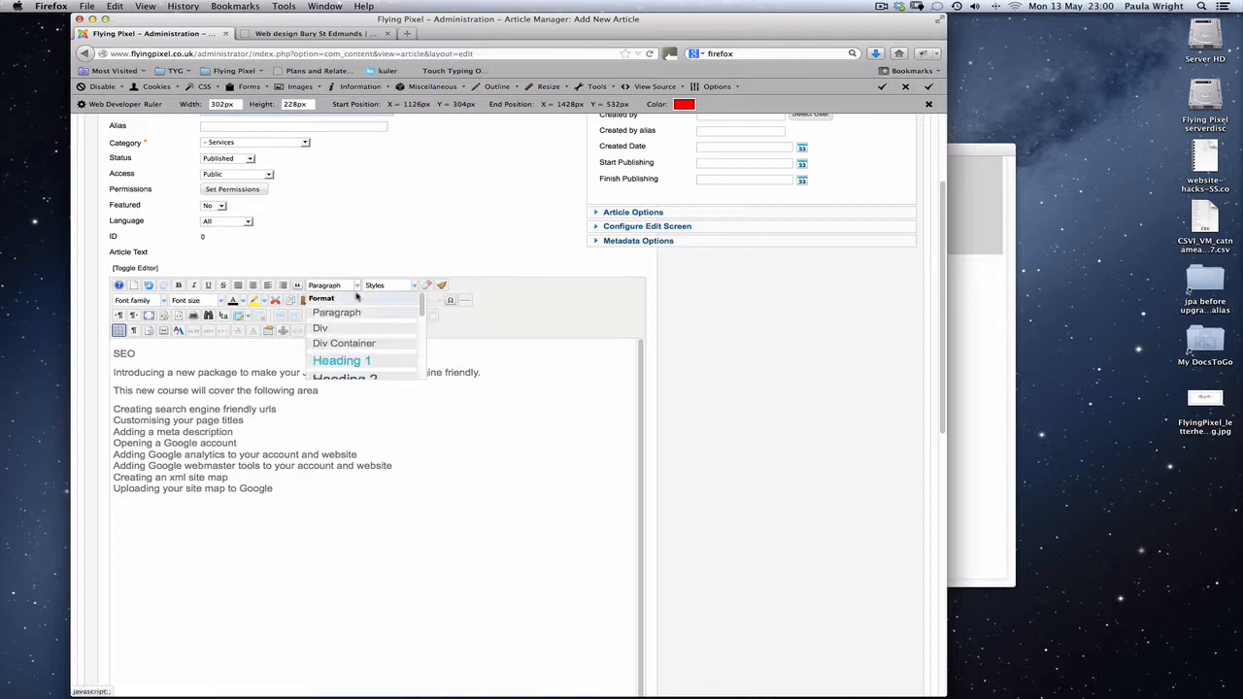
left_click(351, 364)
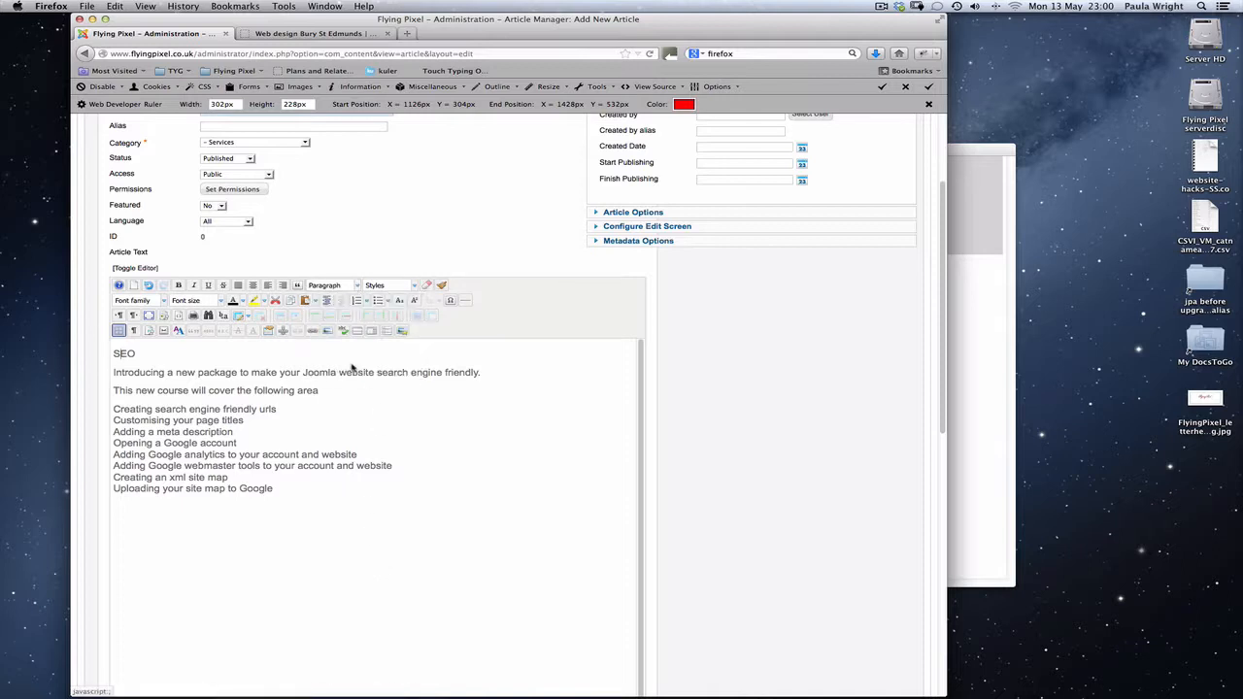
left_click(354, 285)
left_click(345, 364)
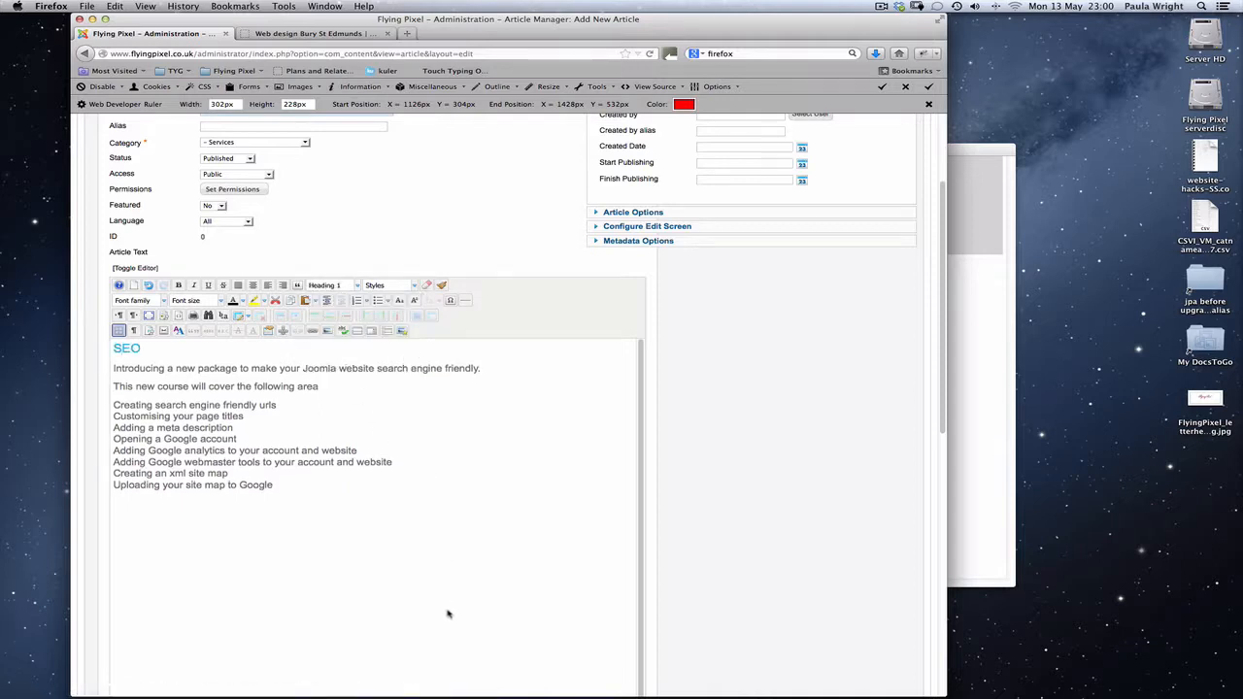
Format the "Introducing a new package" line of the article text as Heading 4.
left_click(182, 373)
left_click(357, 285)
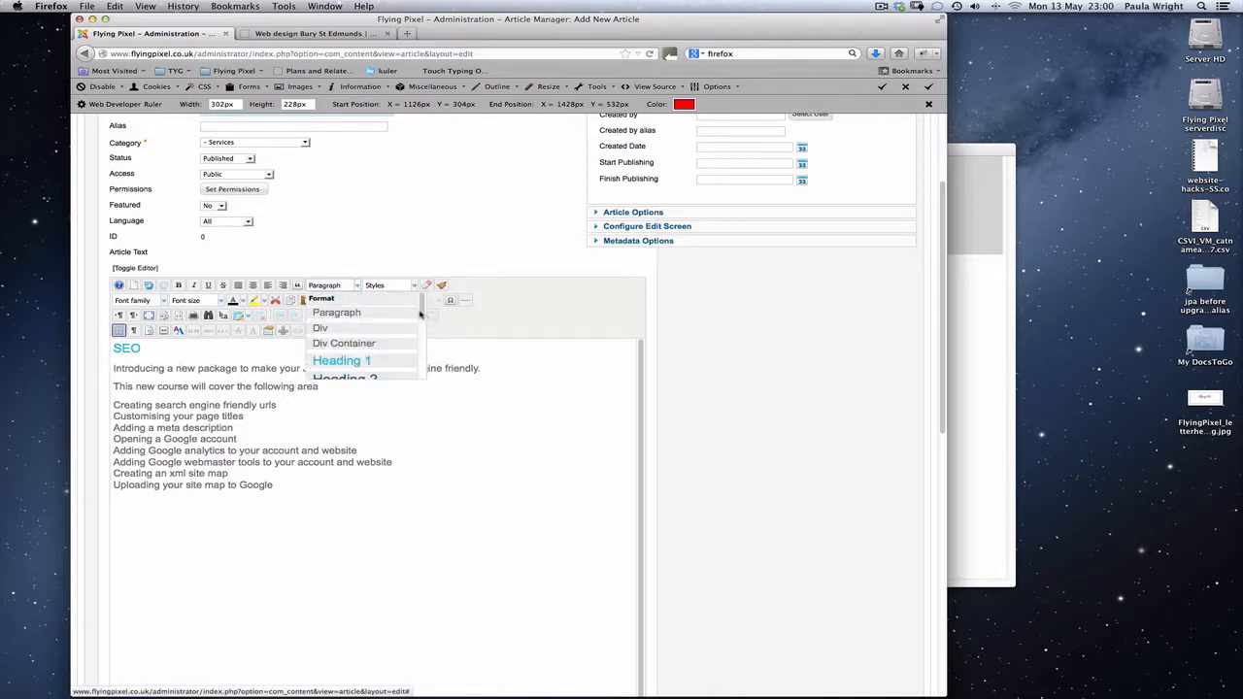
left_click_drag(424, 315, 424, 331)
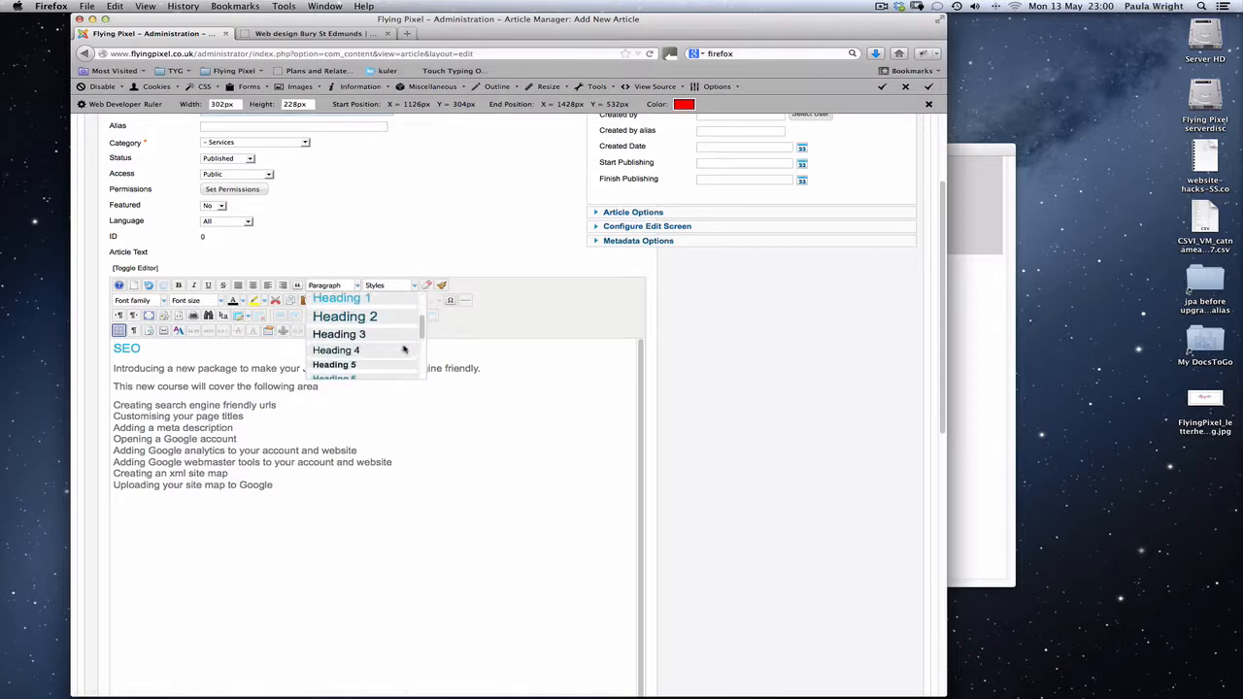
left_click(359, 353)
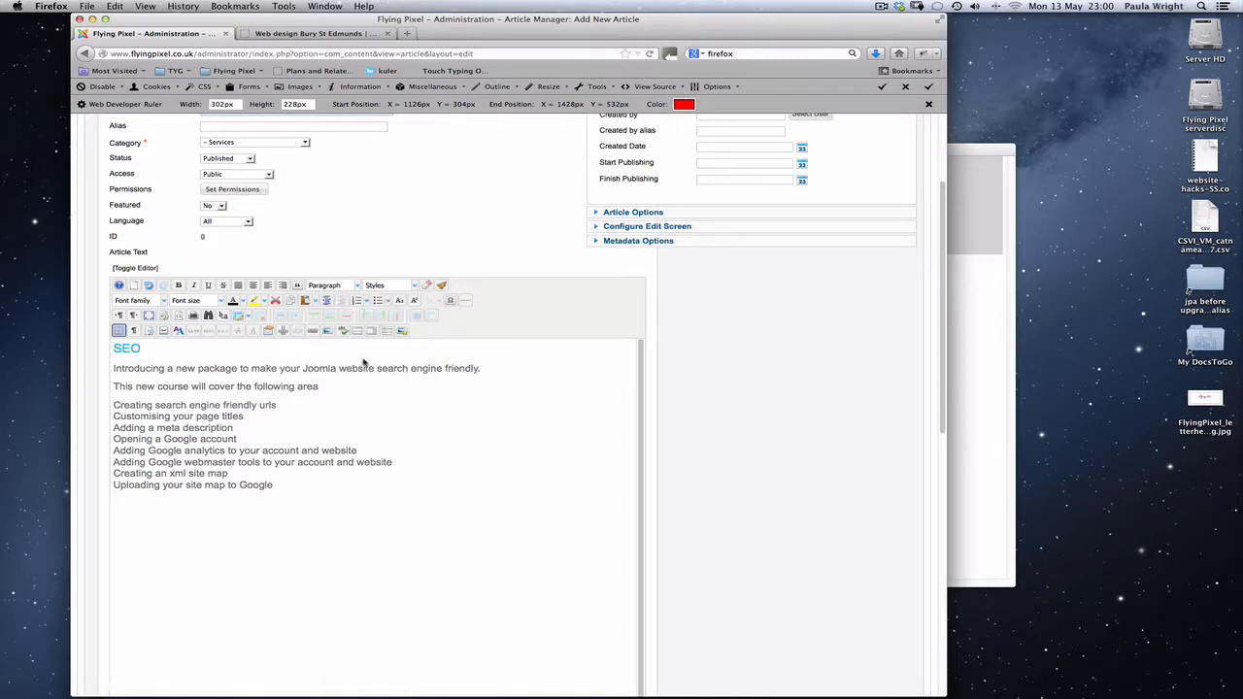
left_click(359, 286)
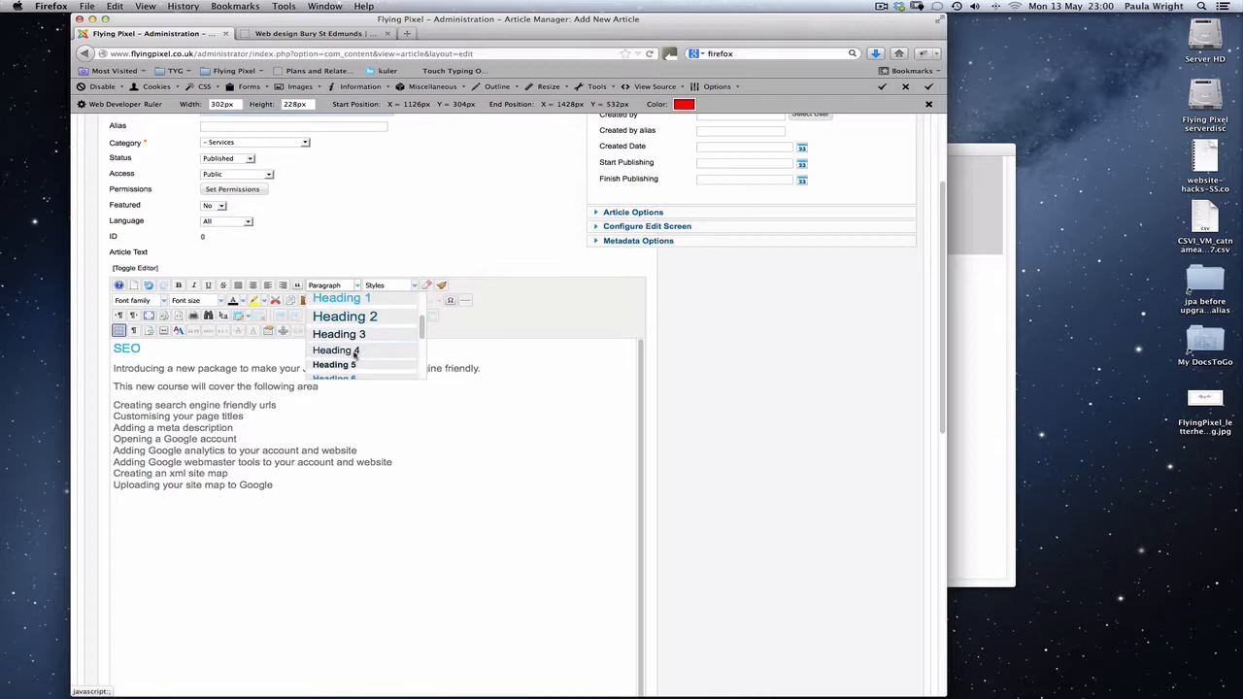
left_click(350, 351)
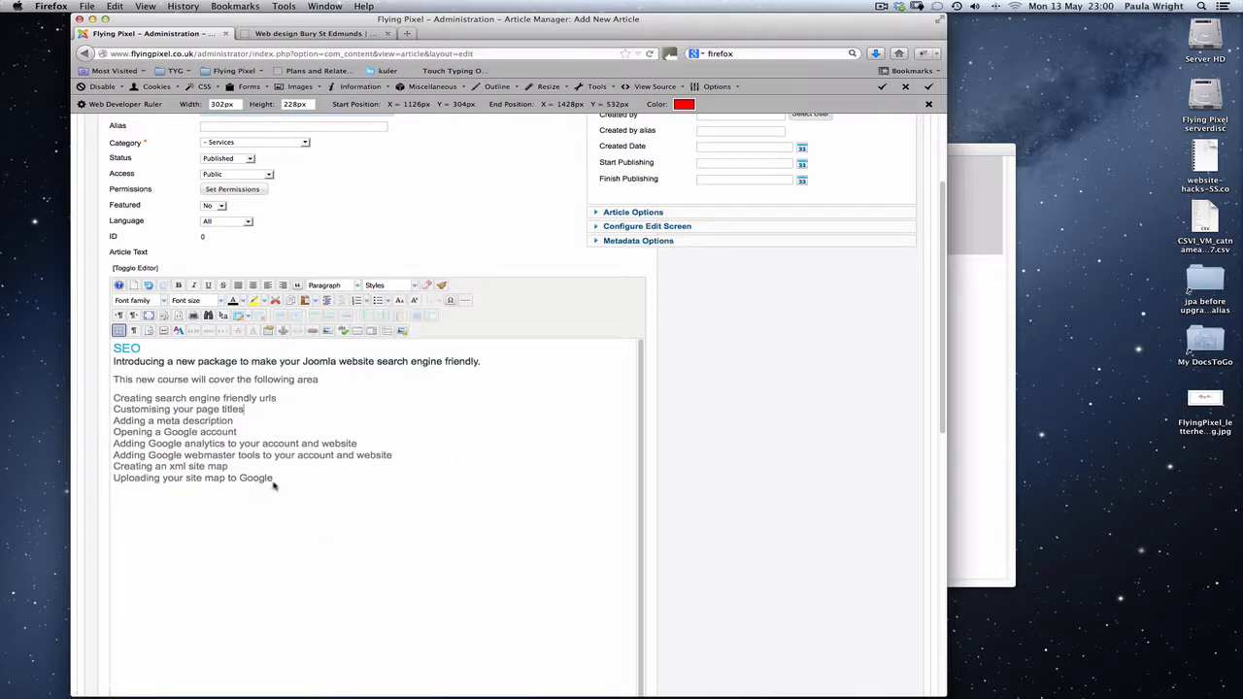
Turn the course topics from "Creating search engine friendly urls" to "Uploading your site map to Google" into an unordered list.
left_click_drag(273, 479, 114, 402)
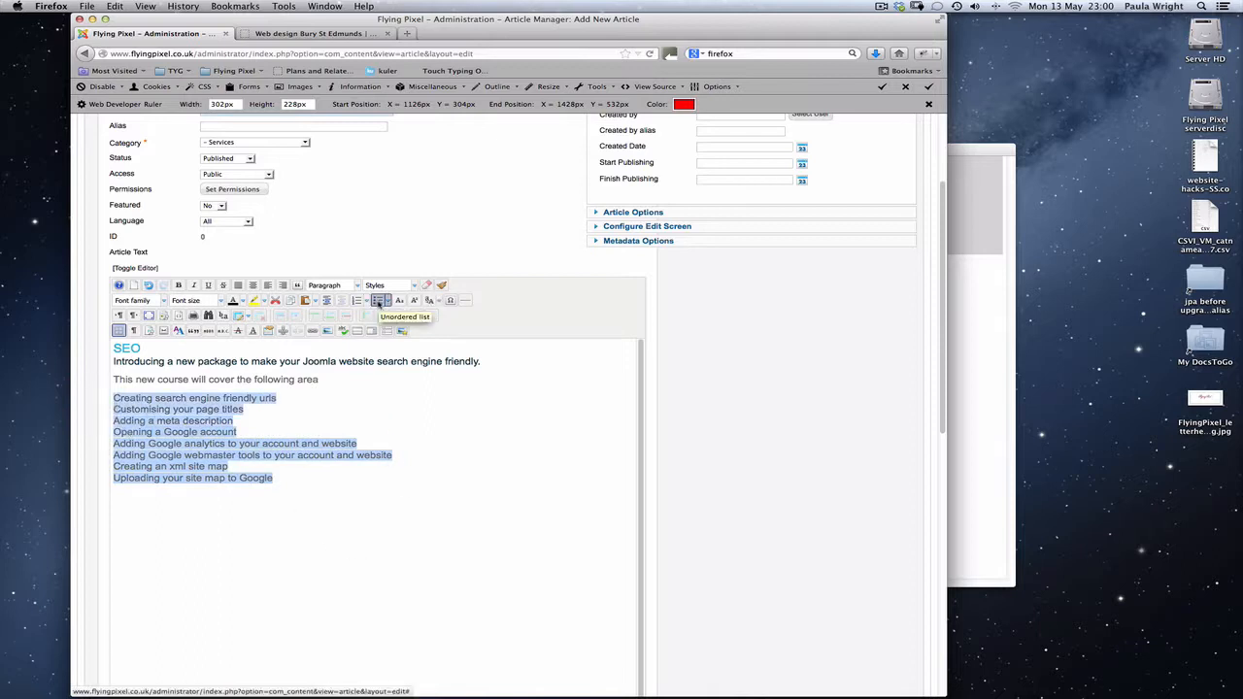
left_click(378, 302)
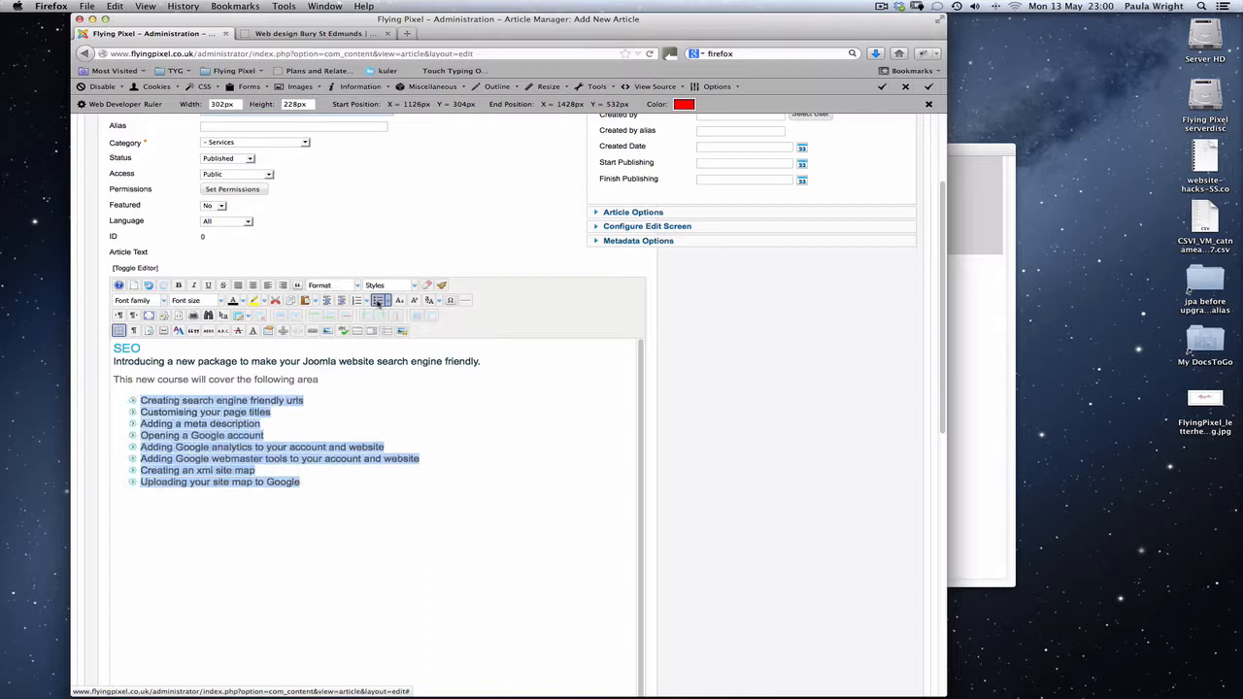
left_click(180, 556)
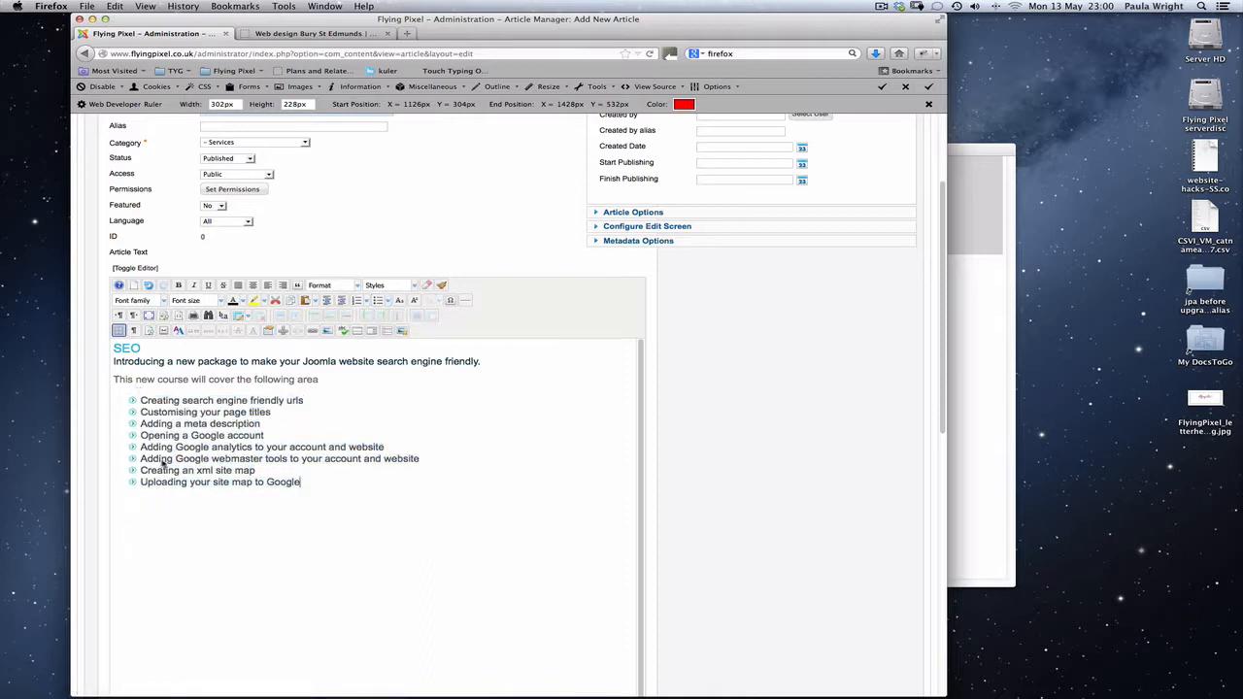
Save and close the "SEO for Joomla" article.
left_click_drag(942, 418, 930, 367)
scroll(930, 367, "down", 1)
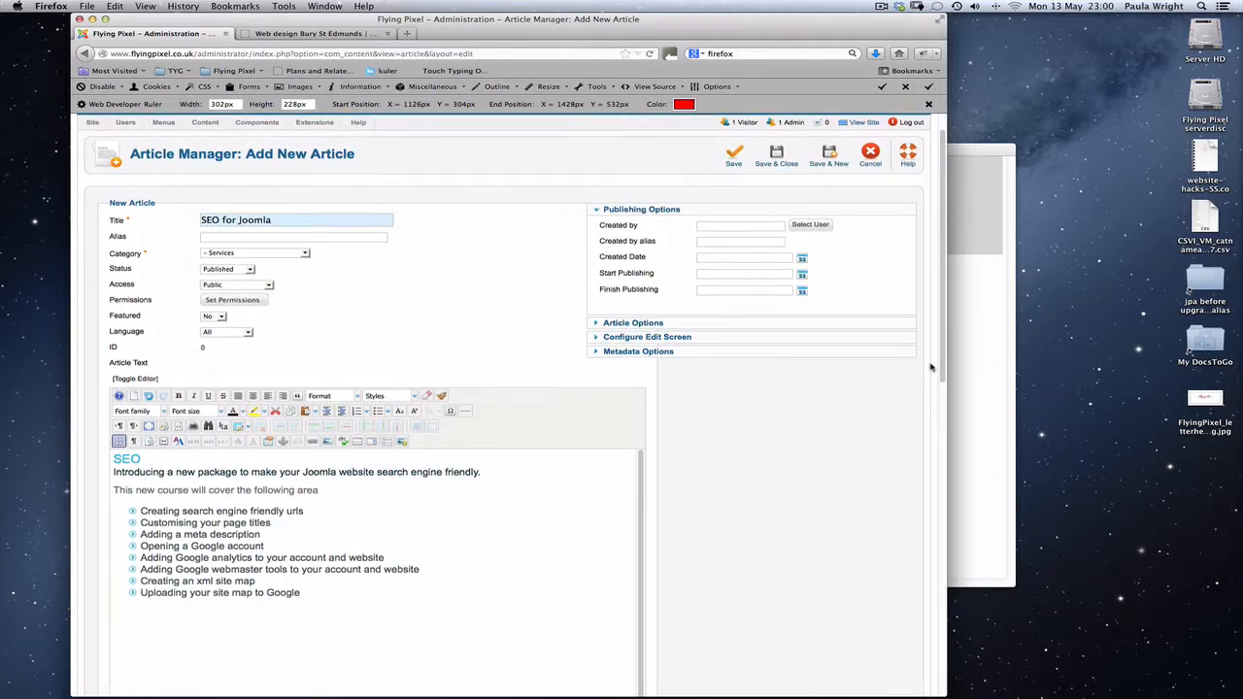
scroll(931, 368, "down", 1)
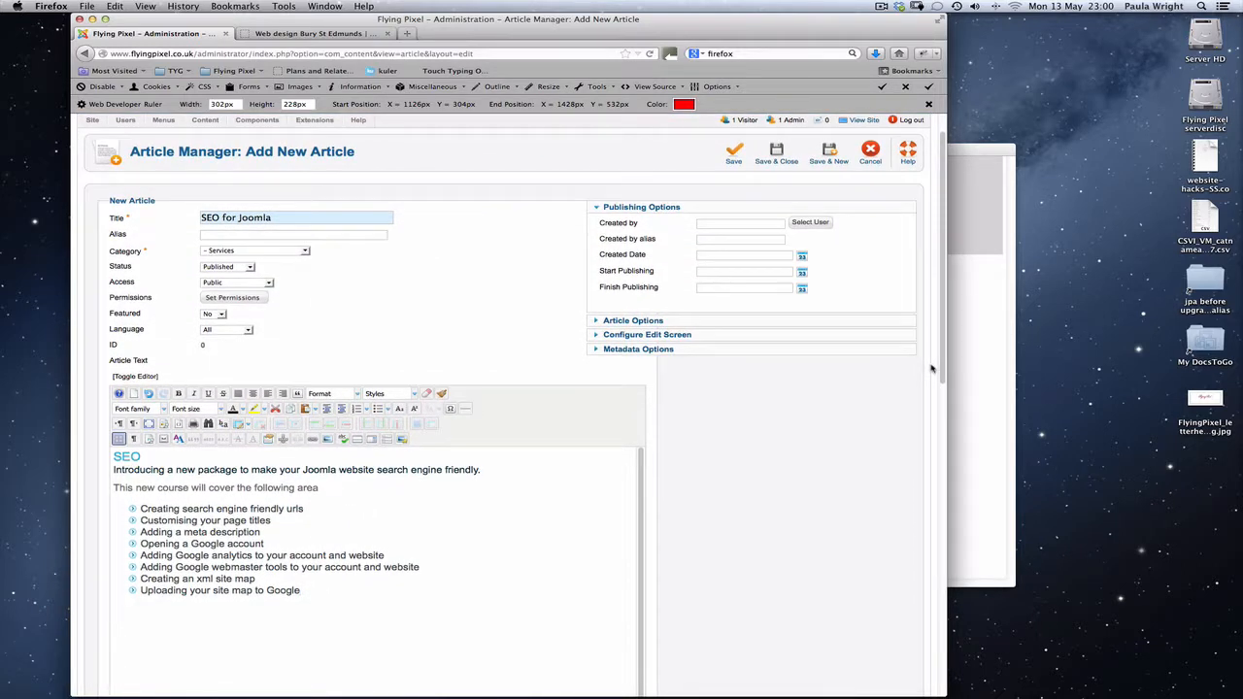
scroll(930, 367, "up", 2)
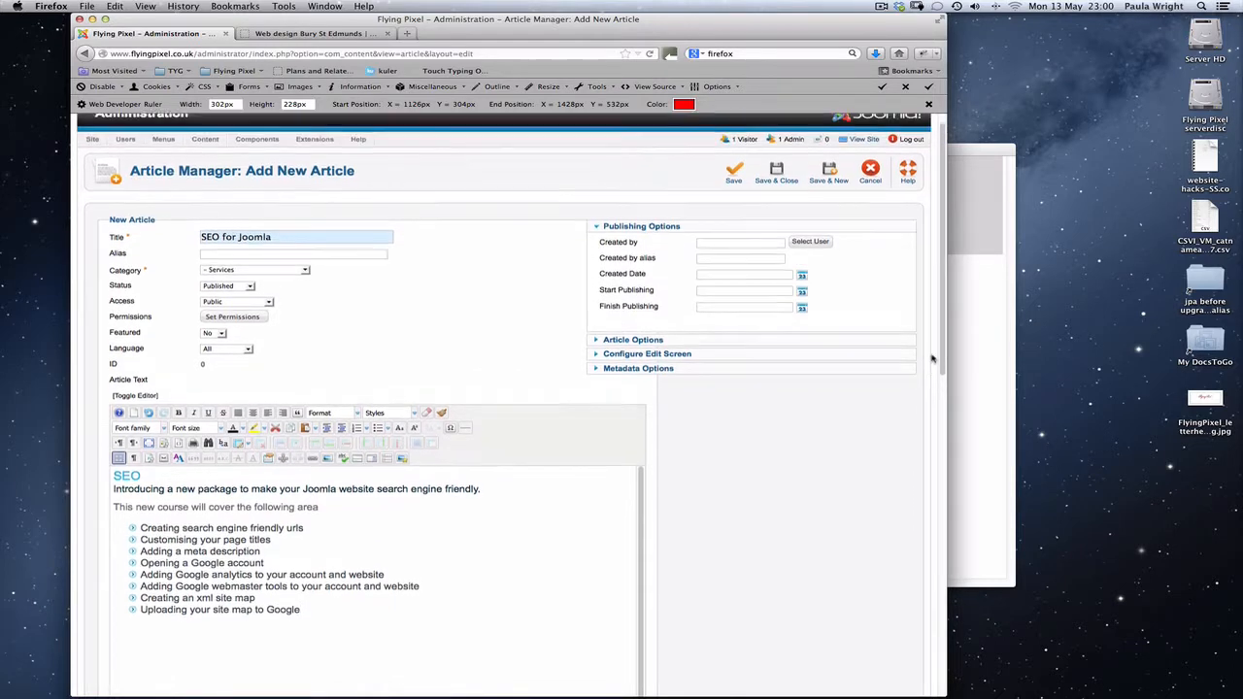
left_click(777, 193)
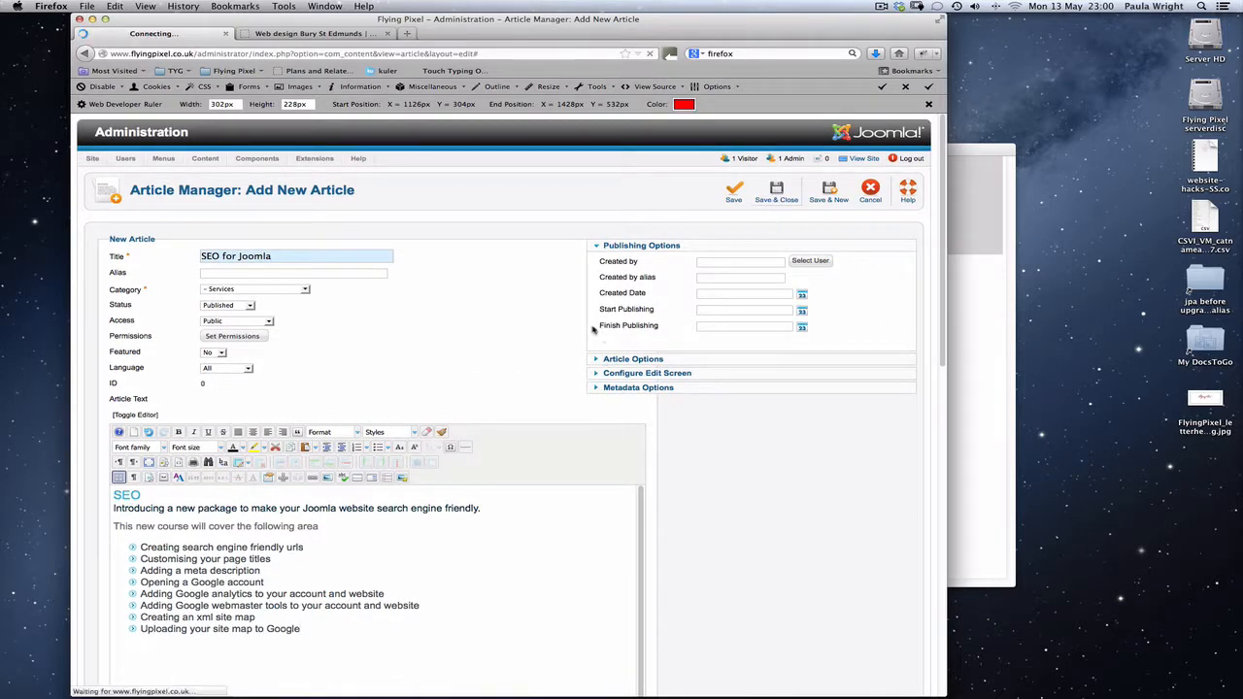
Open the Flying Pixel menu's items and compare them with the side menu on the live website.
mouse_move(165, 161)
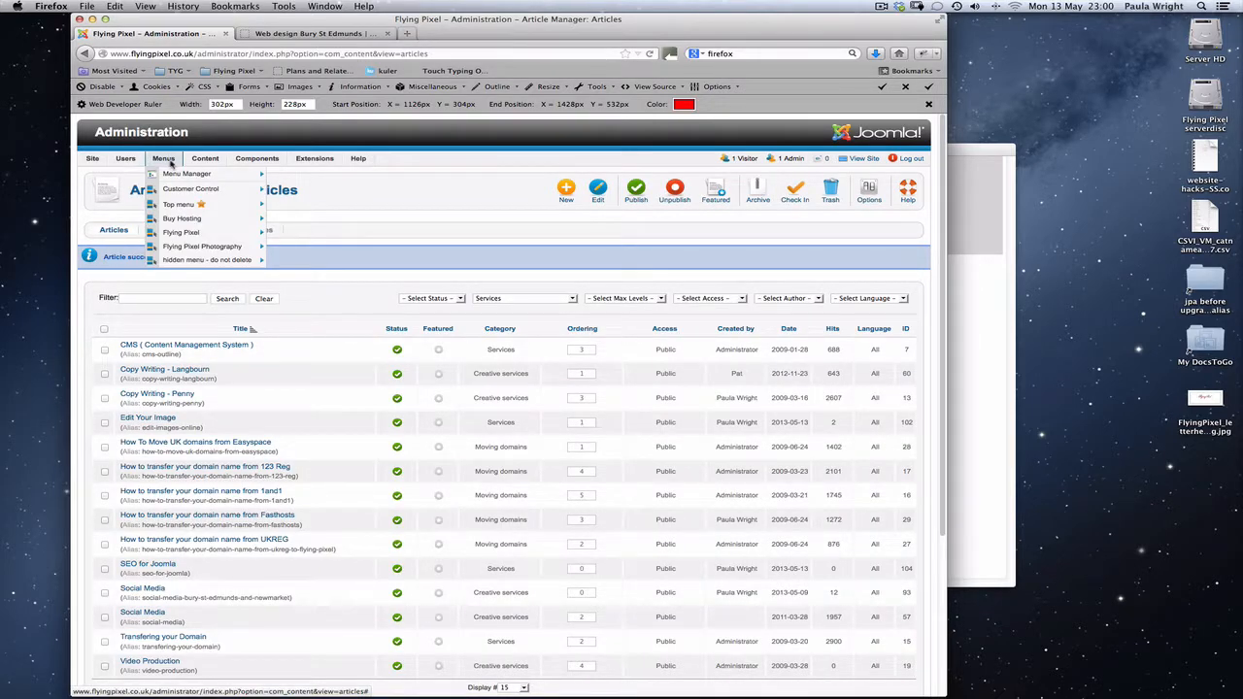
left_click(176, 236)
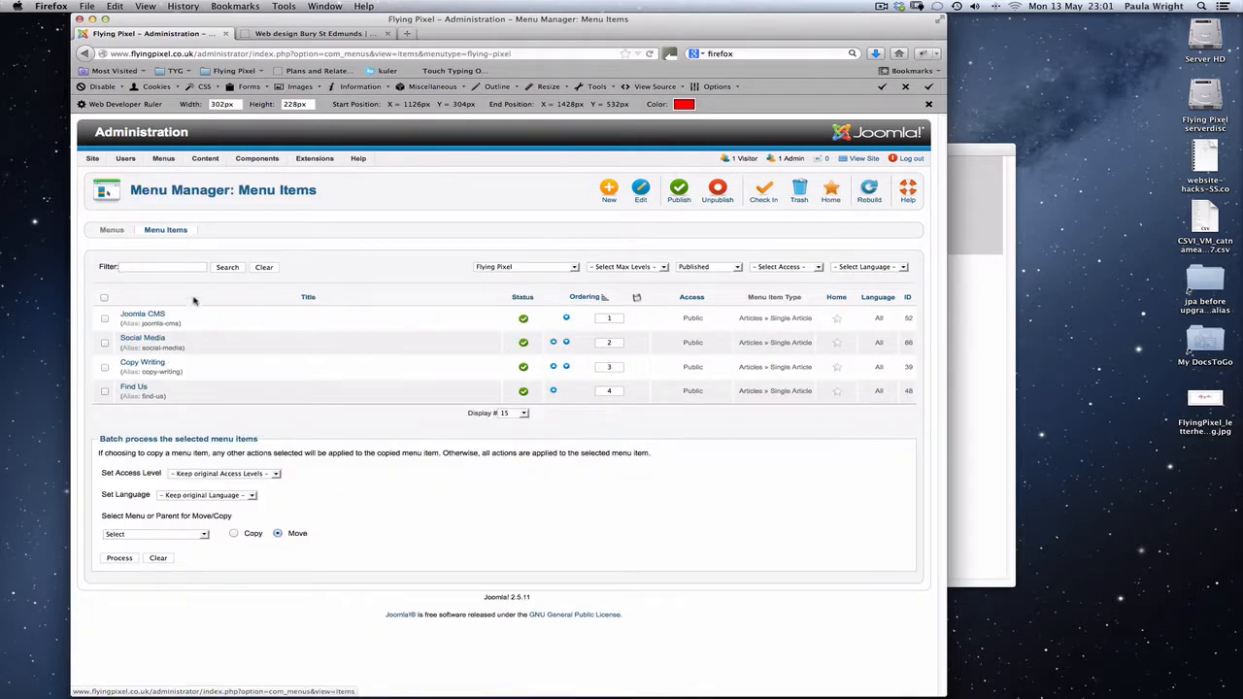
left_click(290, 35)
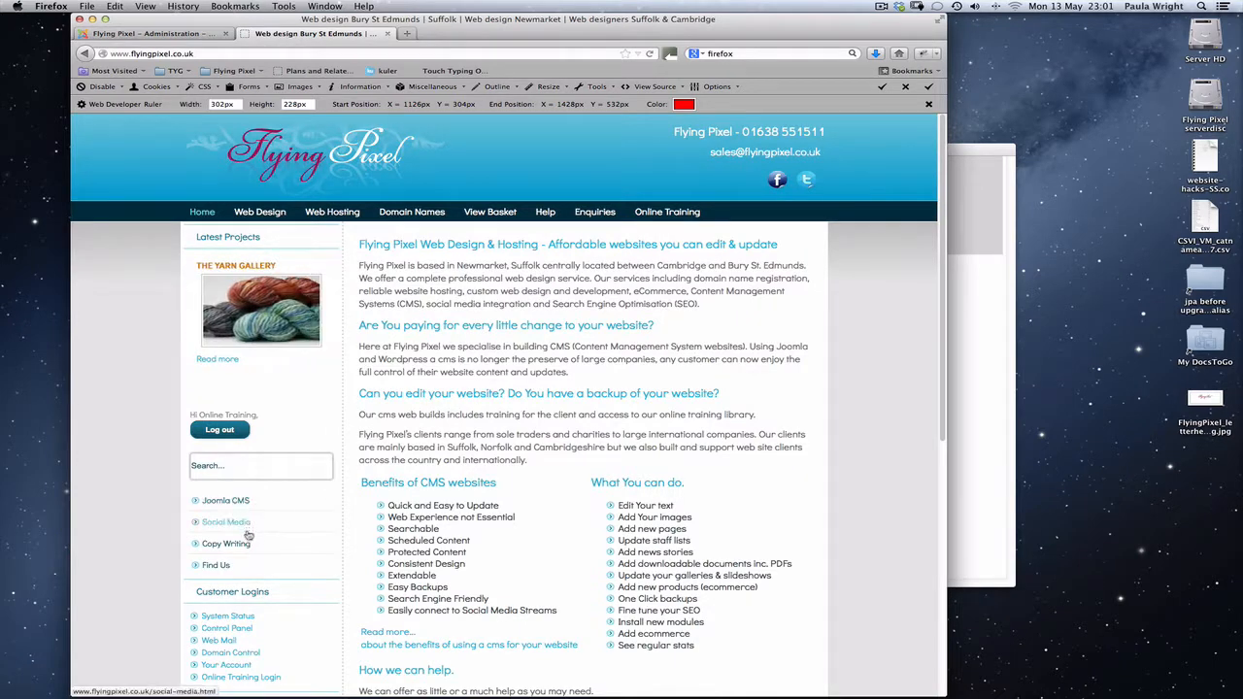
left_click(150, 34)
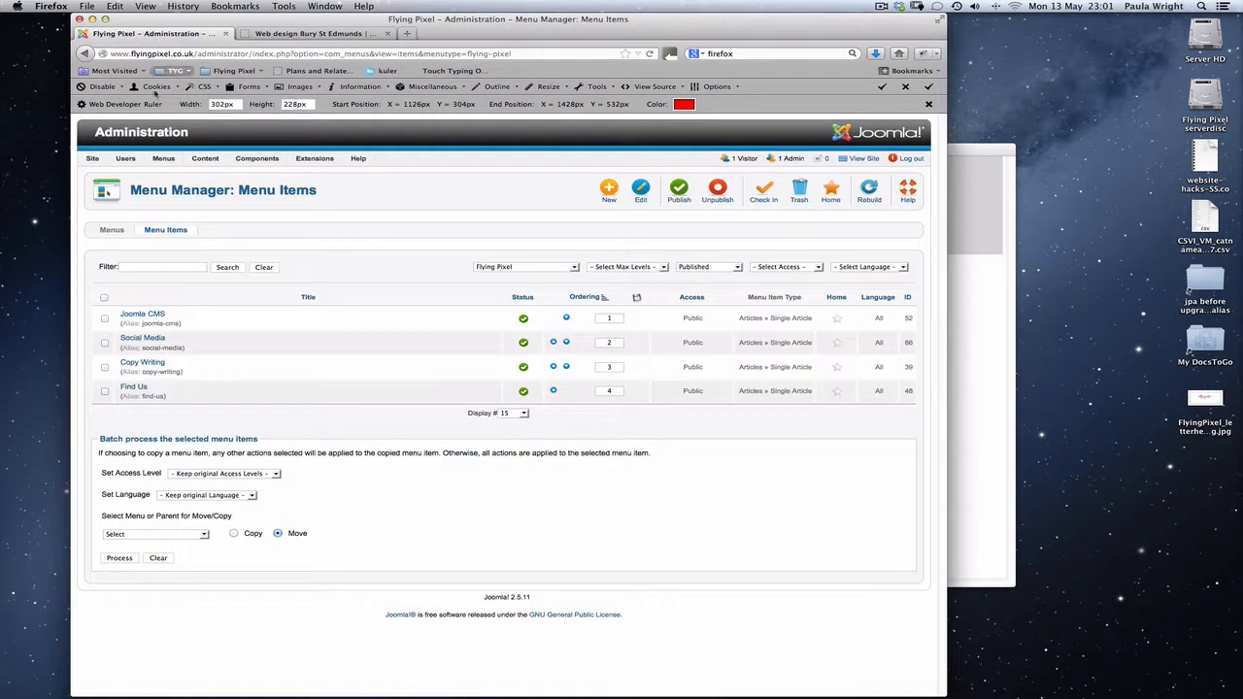
Start a new Flying Pixel menu item of type Single Article and link it to the "SEO for Joomla" article.
left_click(609, 190)
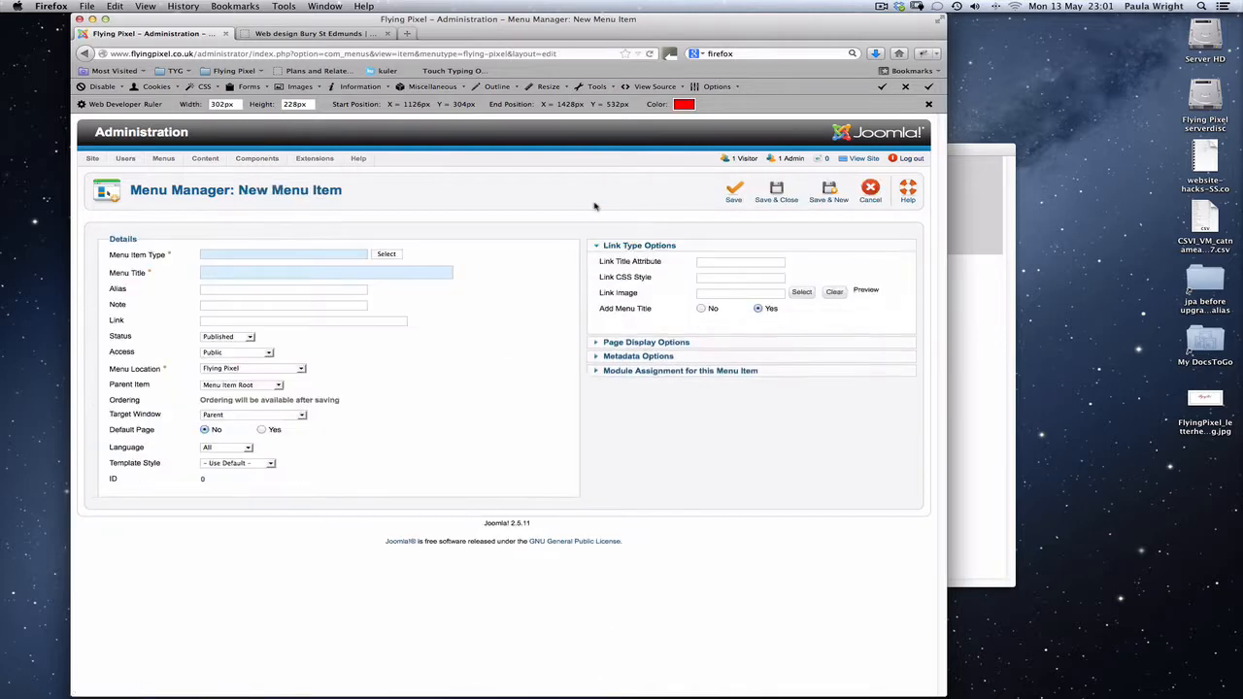
left_click(386, 254)
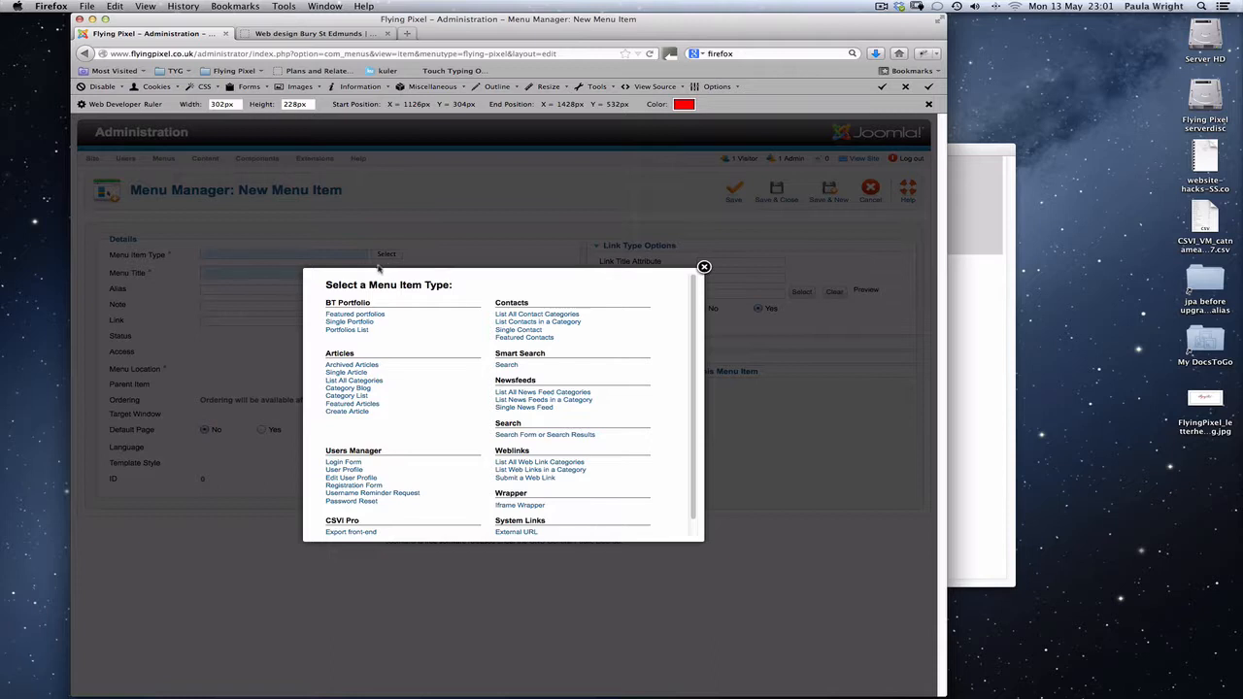
left_click(339, 375)
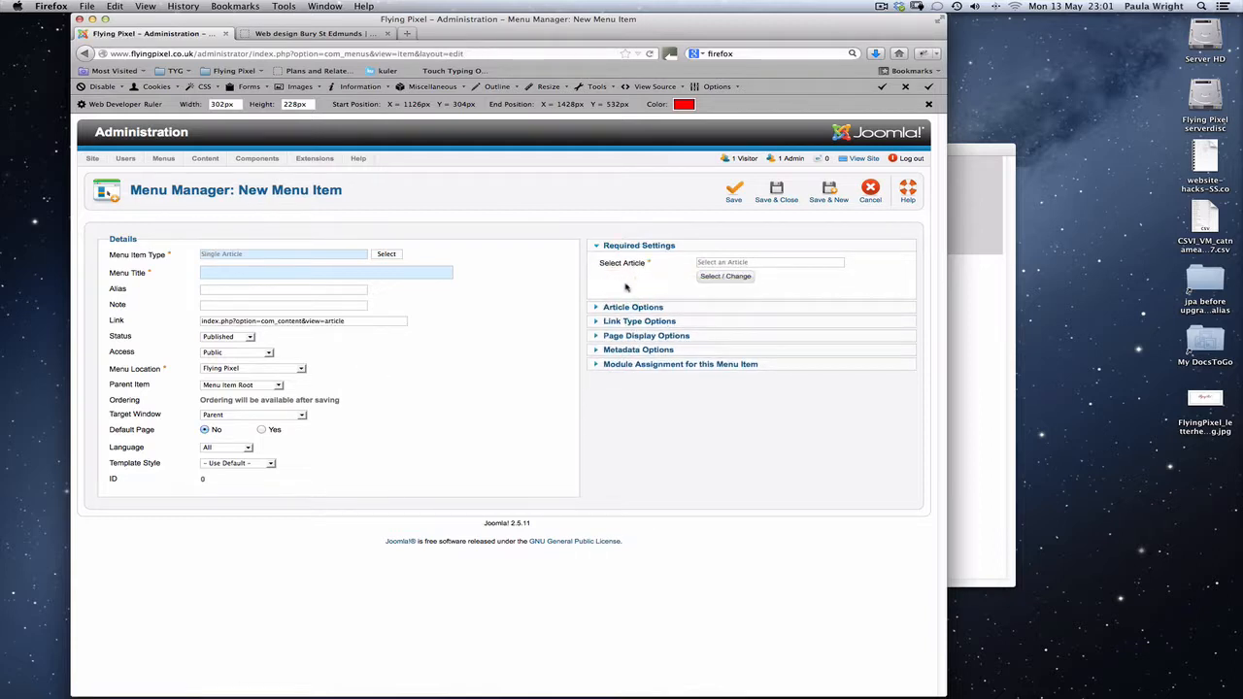
left_click(723, 281)
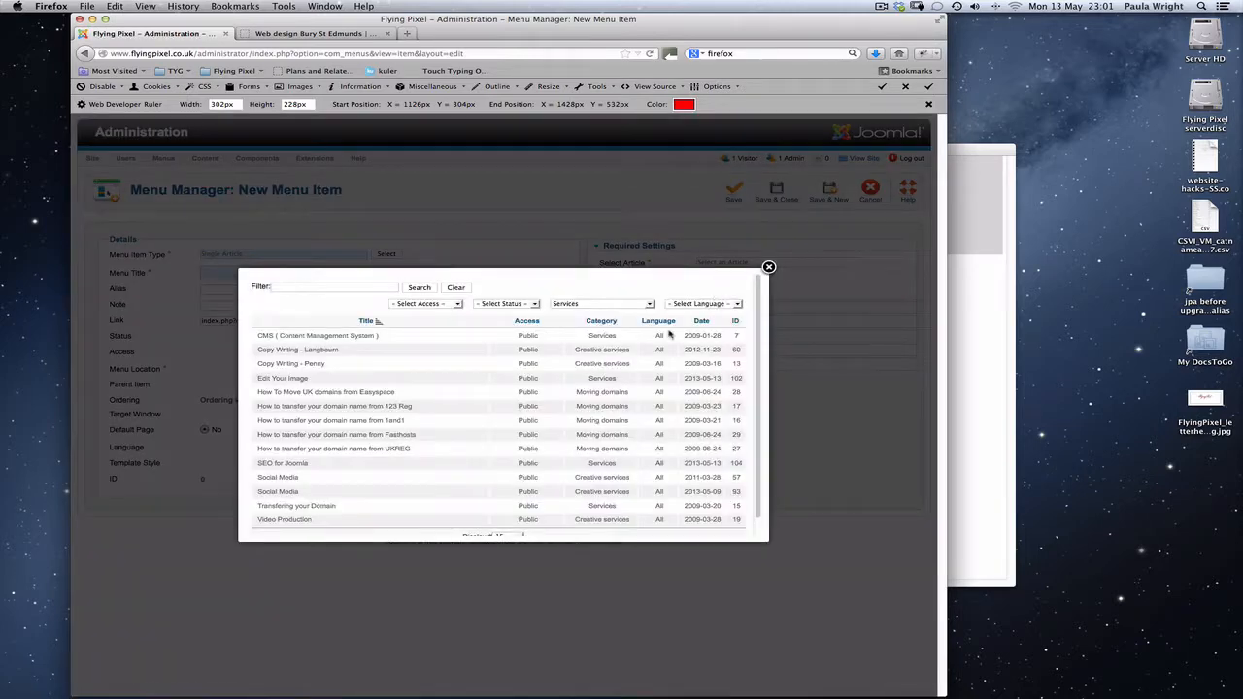
left_click(283, 465)
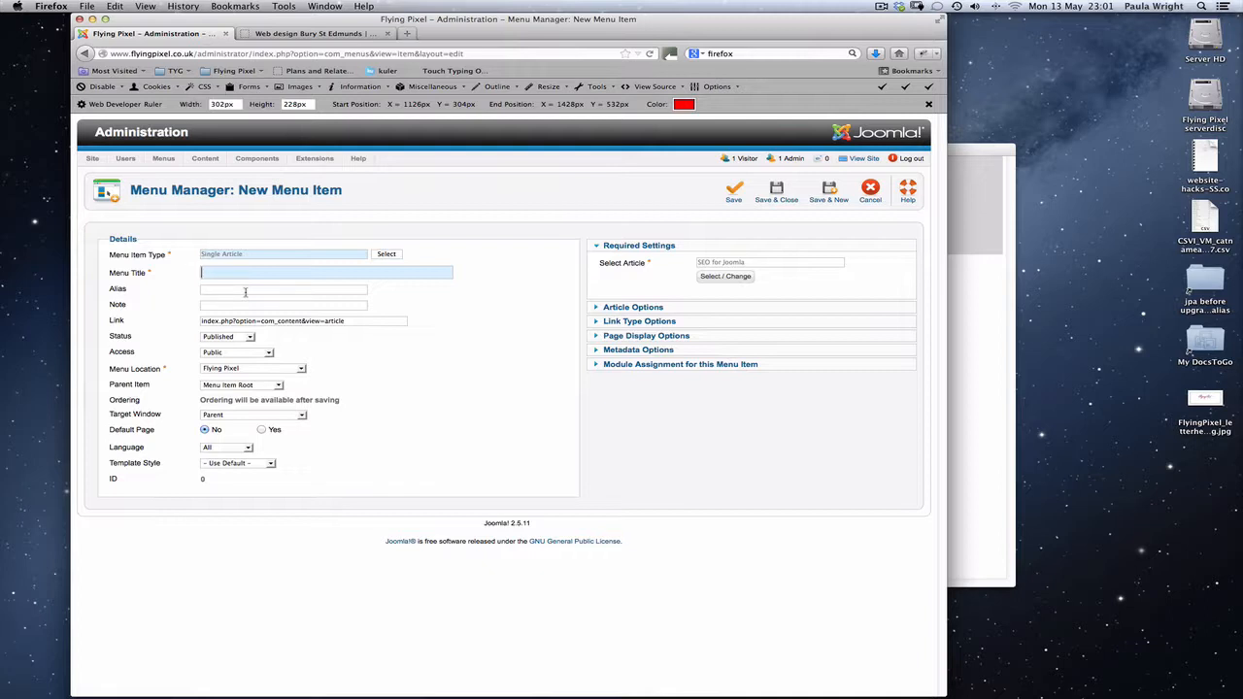
Title the new menu item "Joomla SEO" and save and close it.
type("Joomla ")
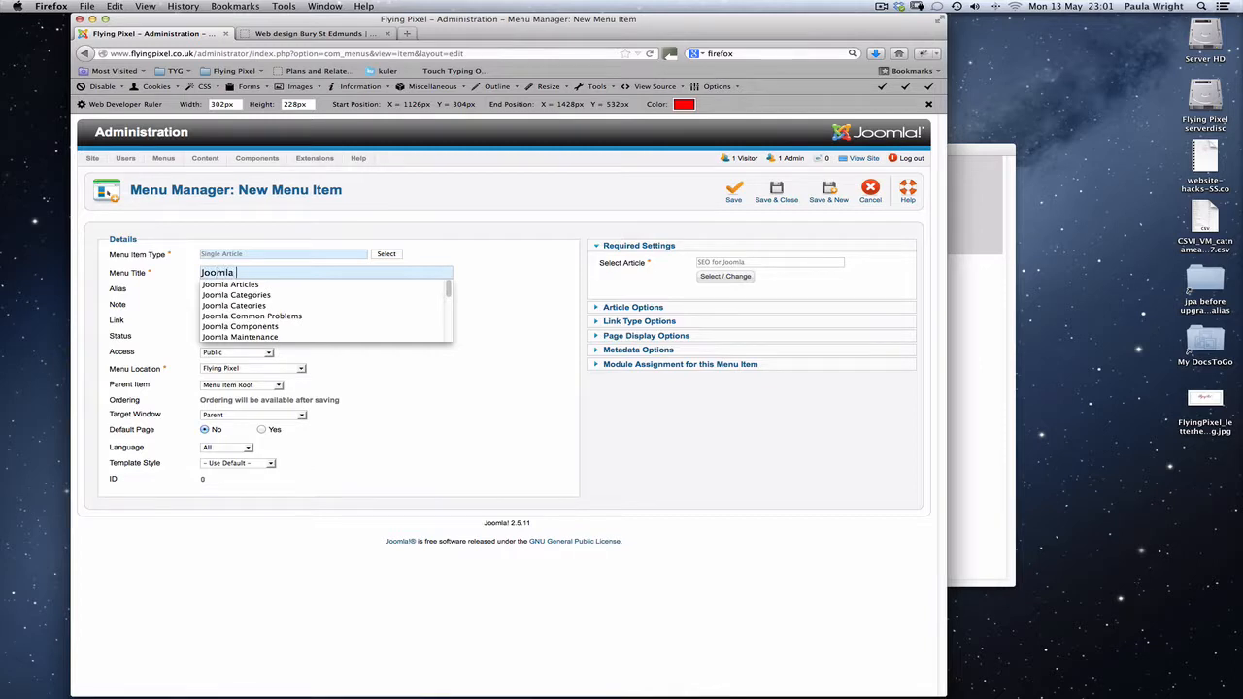
type("SE")
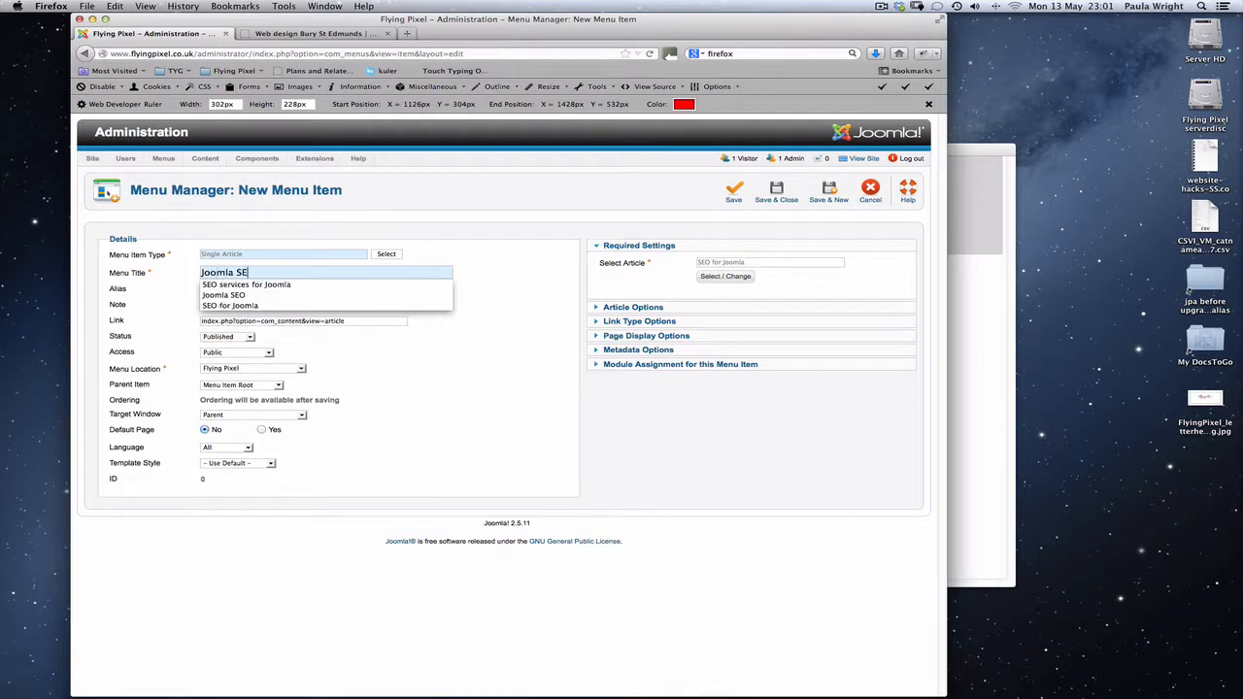
type("O")
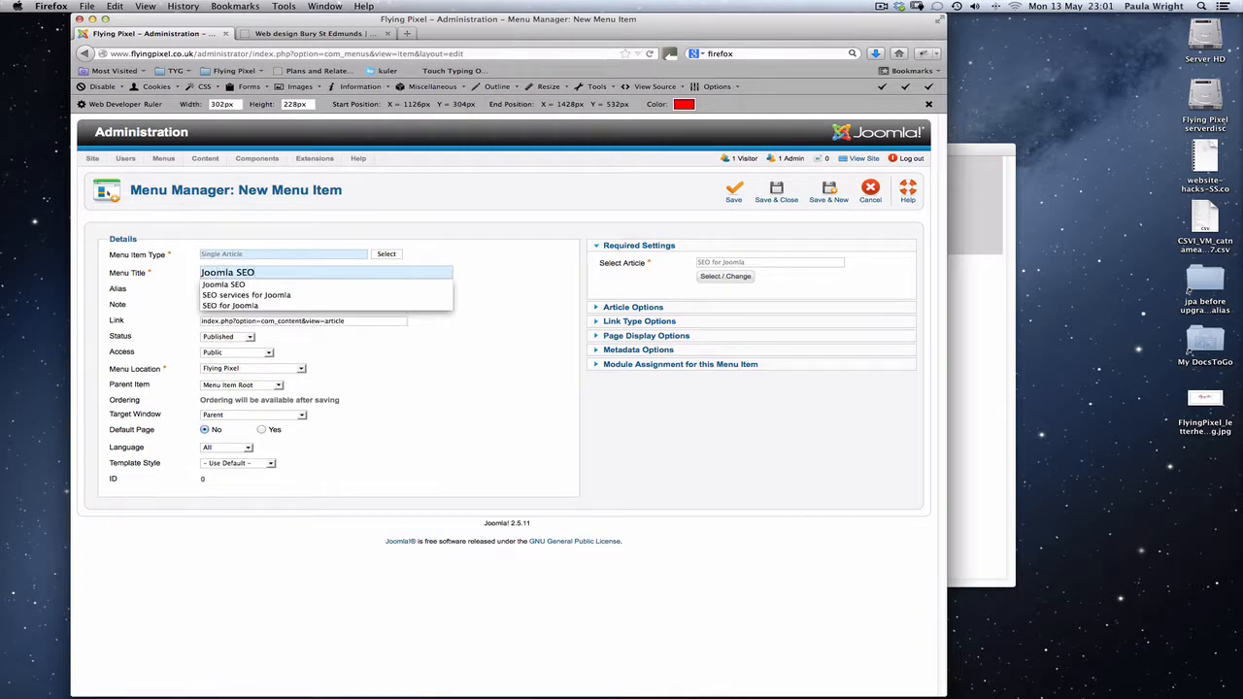
key("Escape")
left_click(777, 190)
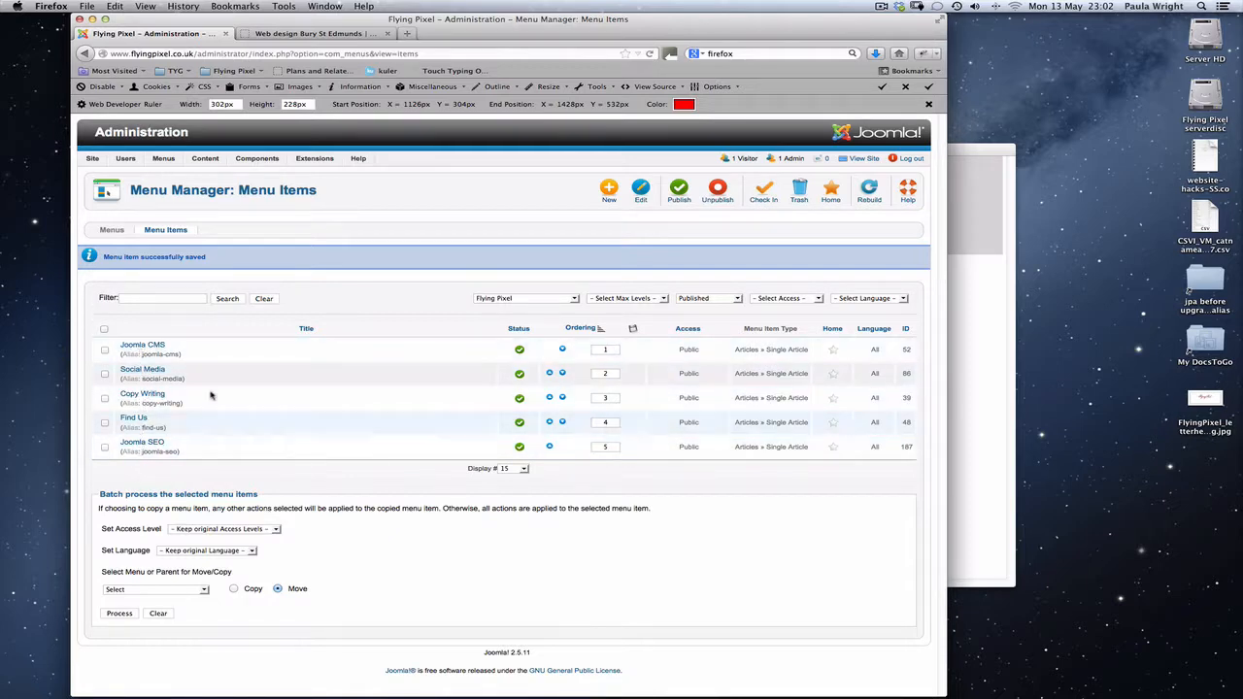
Check the side menu on the live website, set the Joomla SEO menu item's ordering to 0 and save the order.
left_click(284, 34)
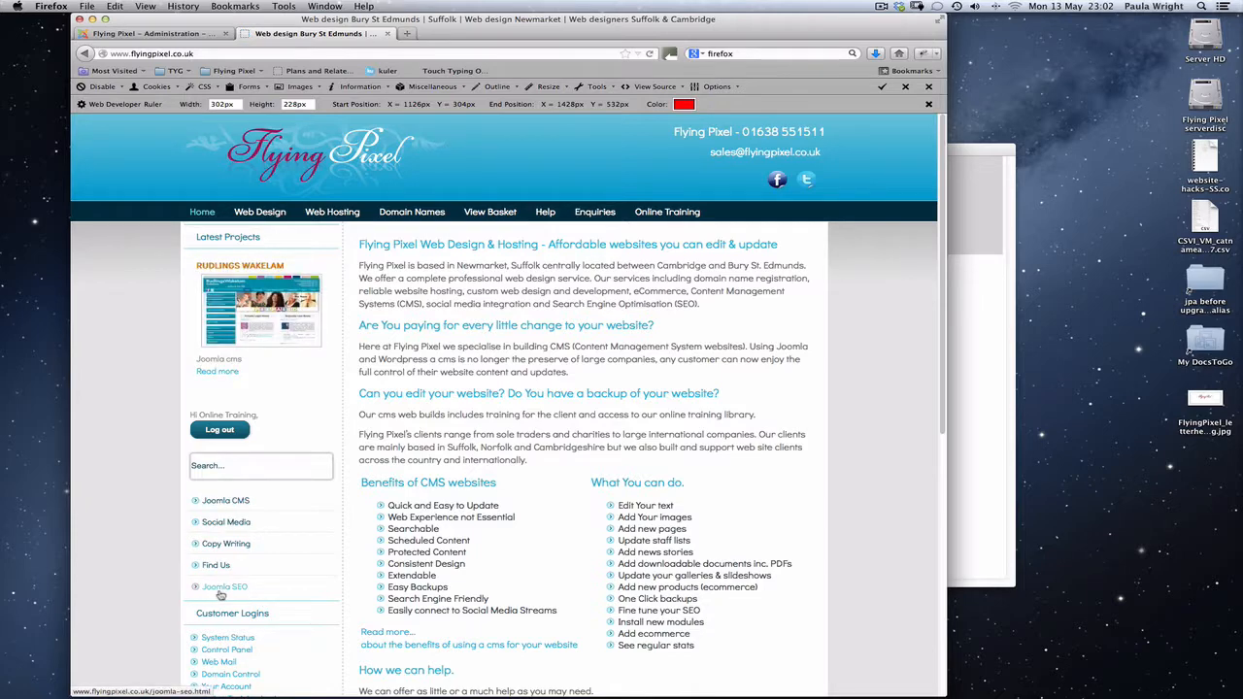
left_click(129, 35)
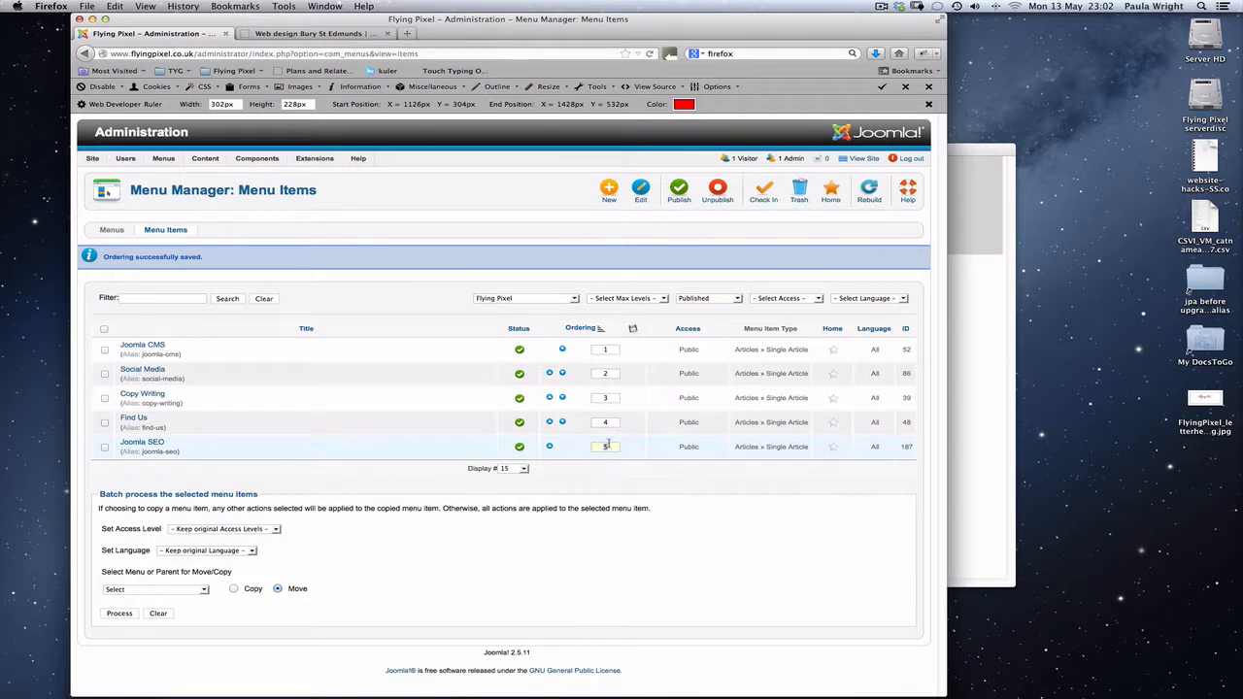
type("0")
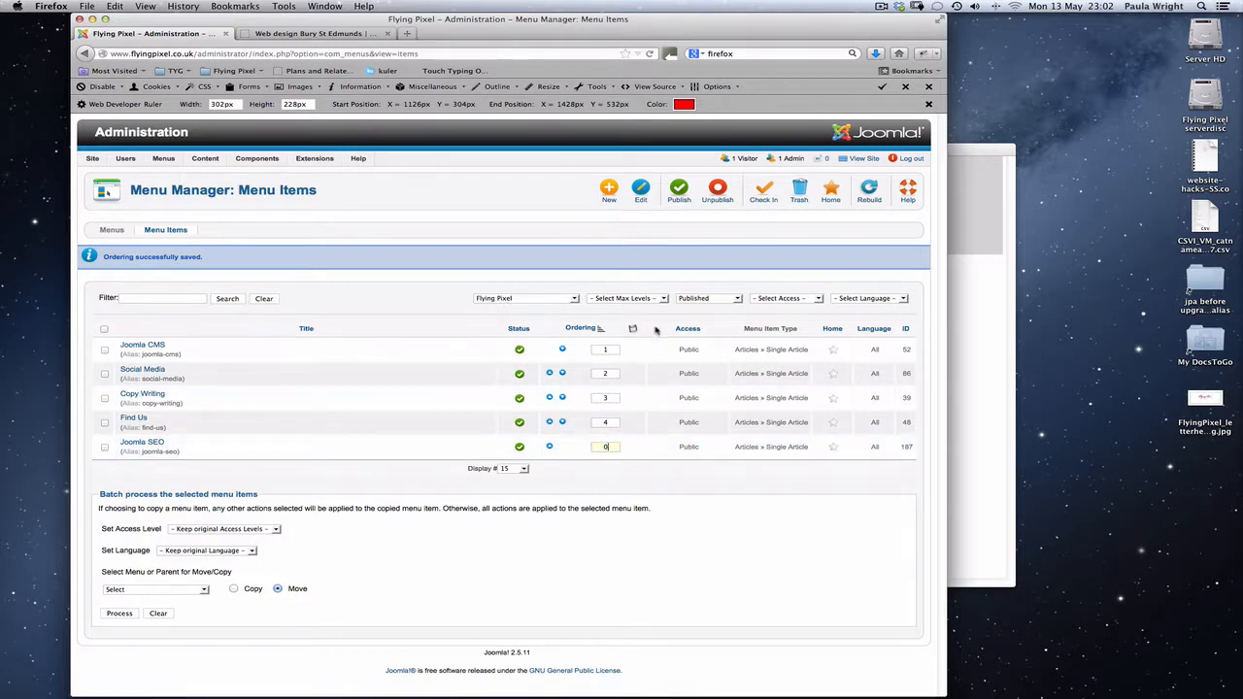
left_click(633, 330)
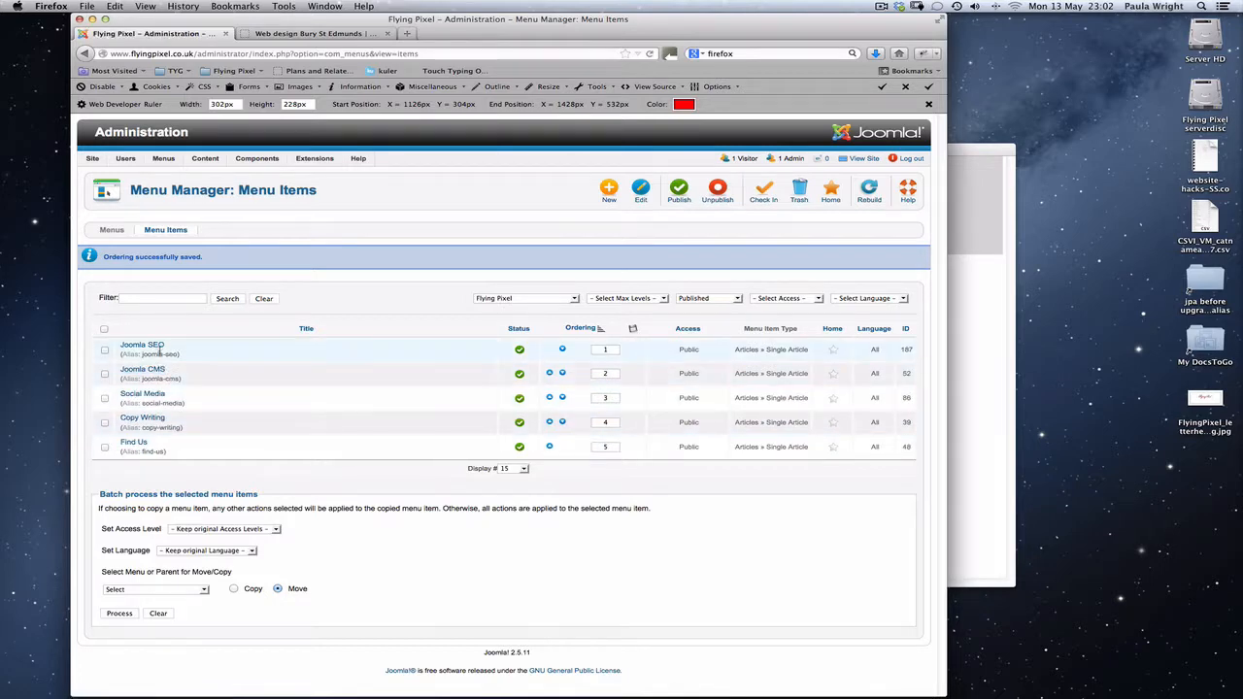
Reload the live website and open the Joomla SEO page from its side menu.
left_click(276, 34)
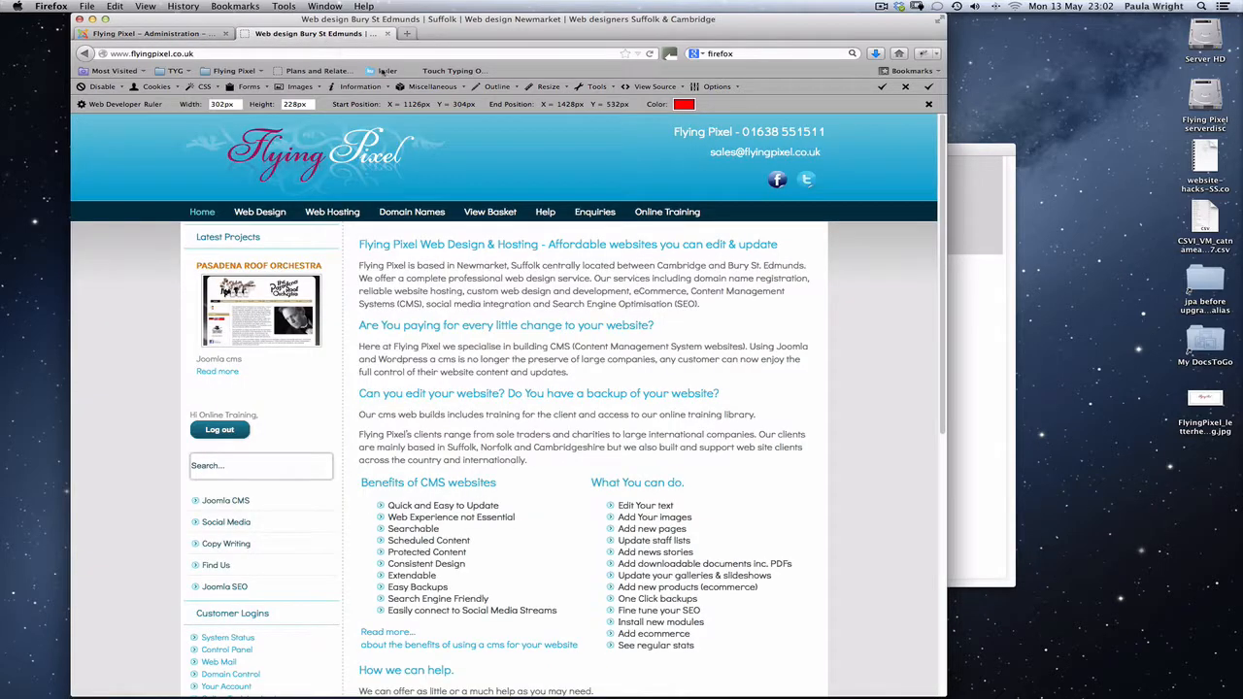
left_click(650, 53)
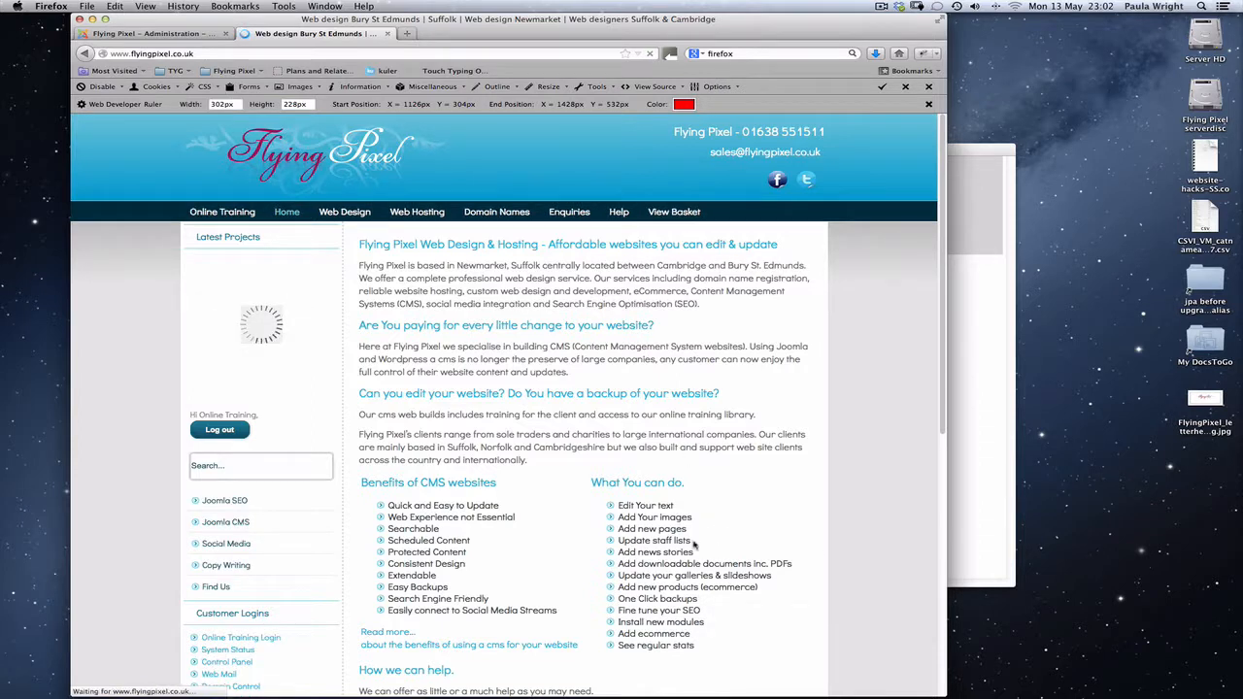
left_click(221, 502)
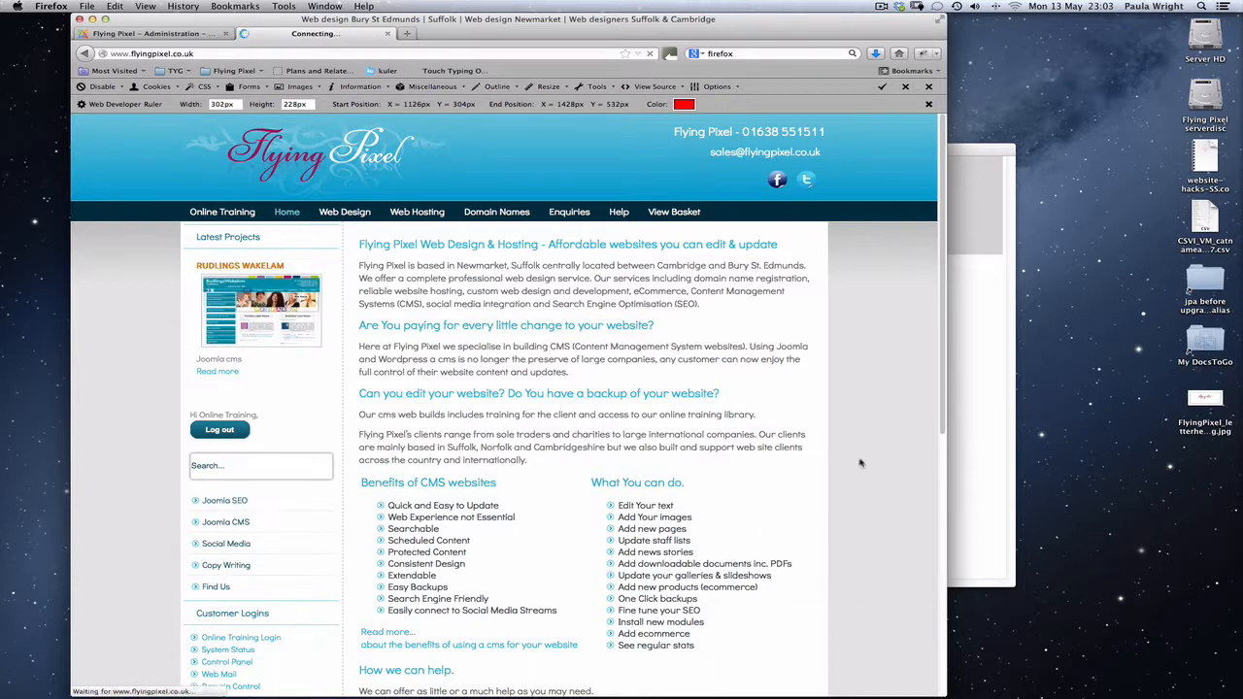